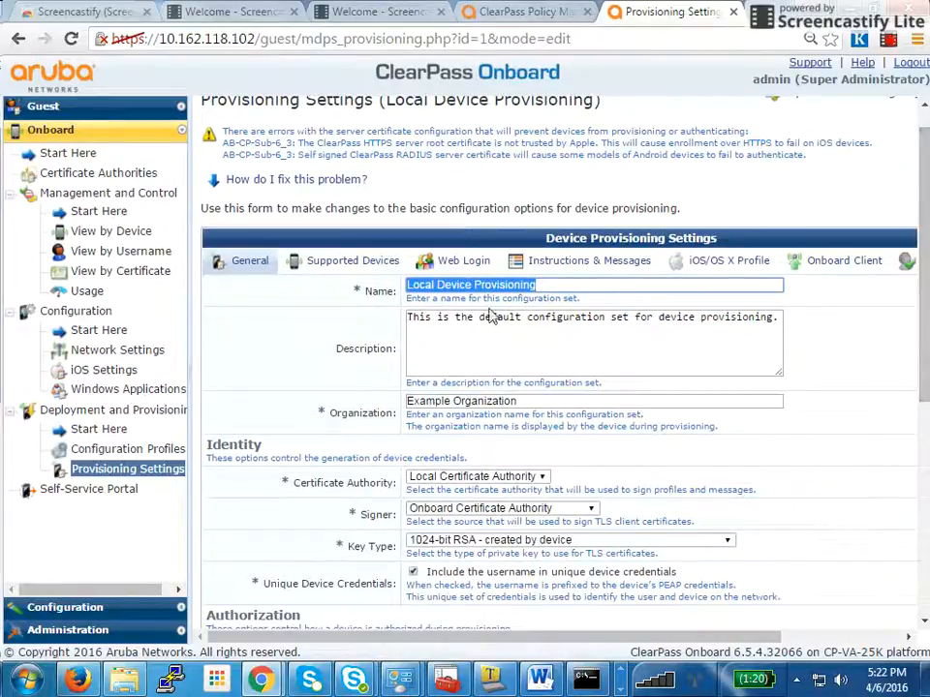
Step: Review the Web Login options of the Local Device Provisioning settings
{"action": "left_click", "coordinate": [467, 271]}
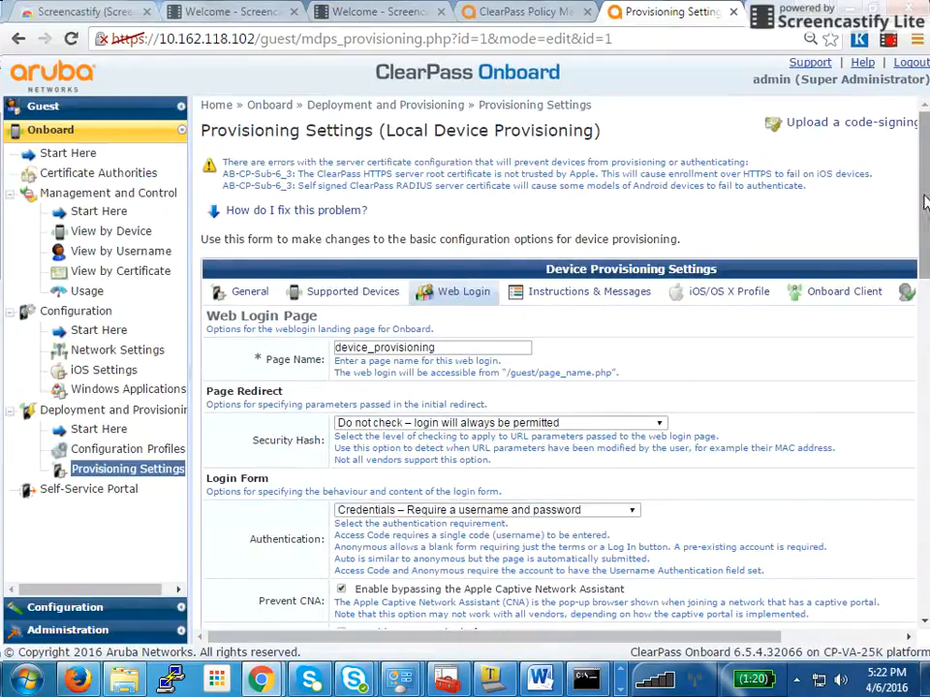
{"action": "scroll", "coordinate": [682, 582], "scroll_direction": "down", "scroll_amount": 3}
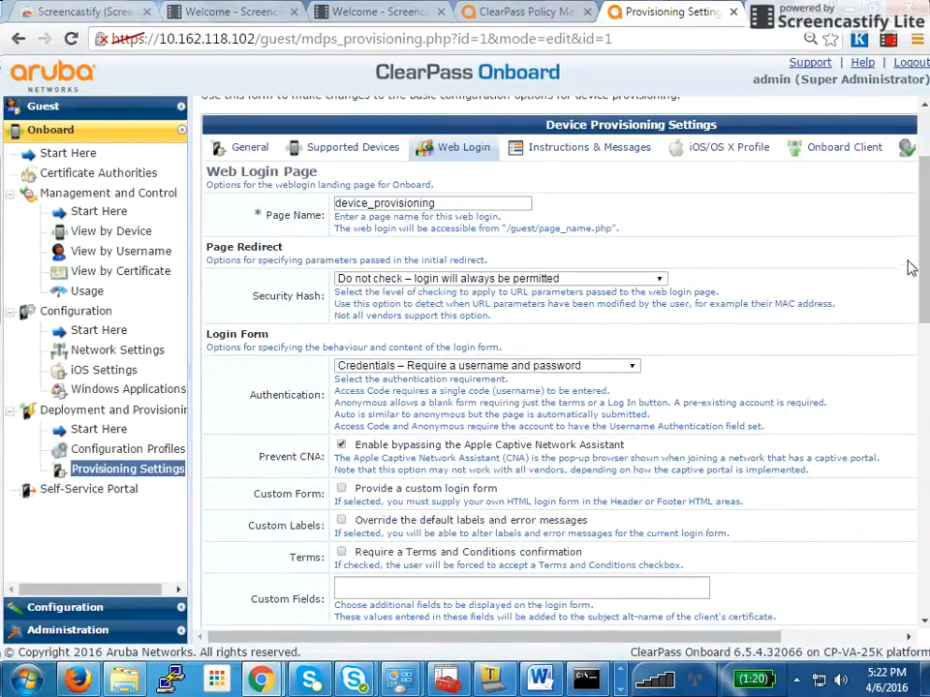
{"action": "left_click_drag", "start_coordinate": [924, 272], "coordinate": [923, 222]}
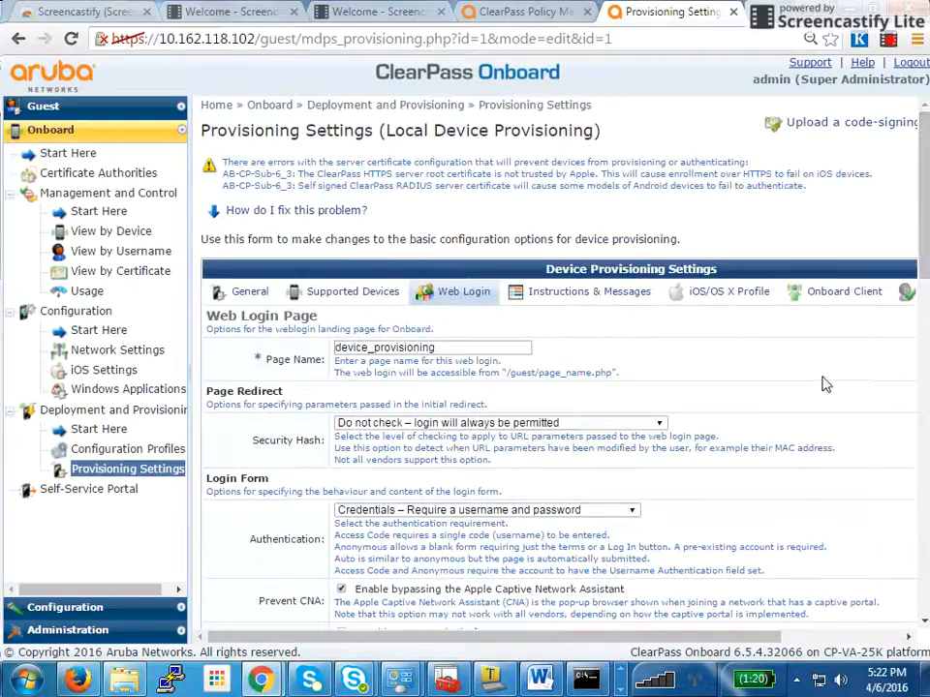
Step: In the Onboard Client settings, set the provisioning address to 10.162.118.102 (Management Port)
{"action": "scroll", "coordinate": [604, 484], "scroll_direction": "right", "scroll_amount": 3}
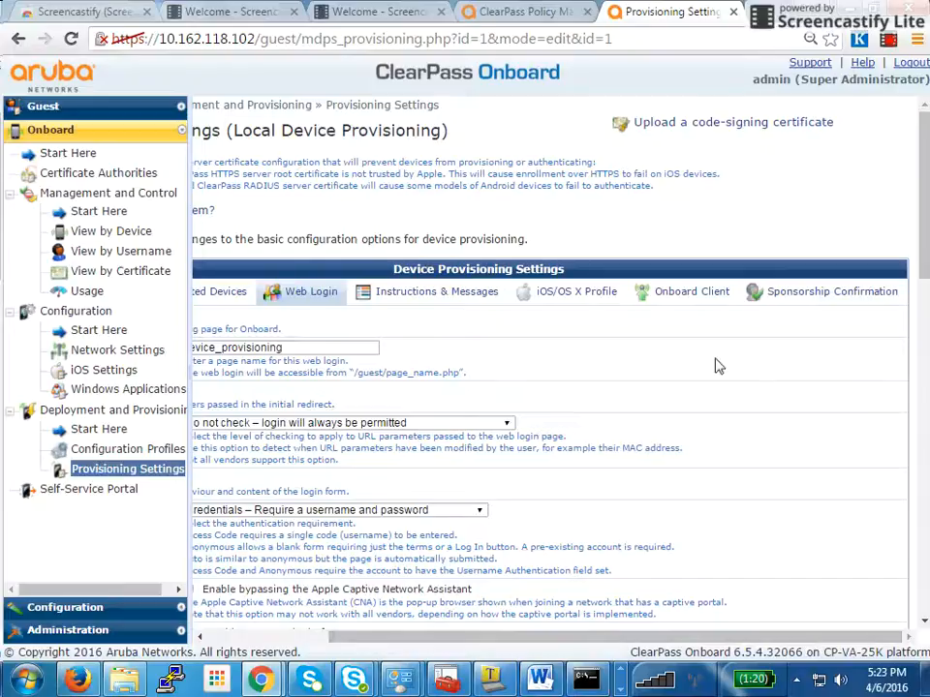
{"action": "left_click", "coordinate": [681, 291]}
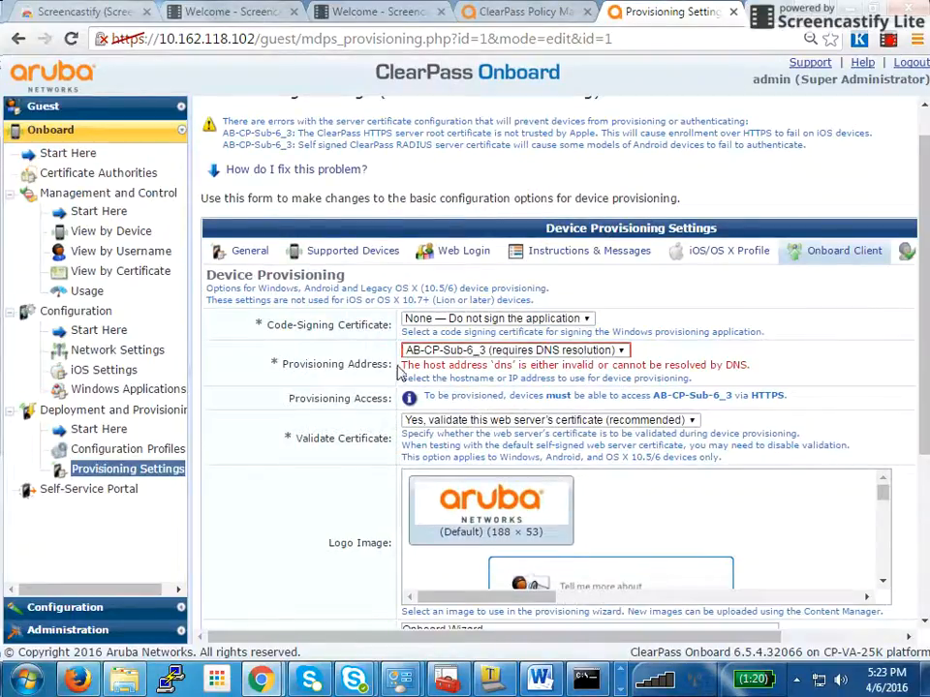
{"action": "left_click_drag", "start_coordinate": [415, 366], "coordinate": [768, 365]}
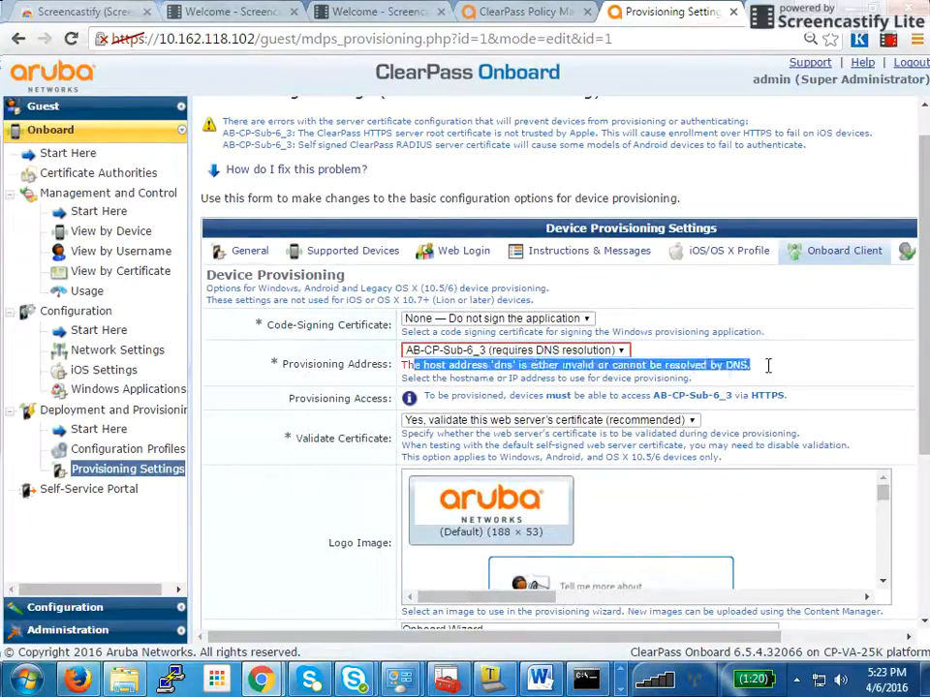
{"action": "left_click", "coordinate": [467, 351]}
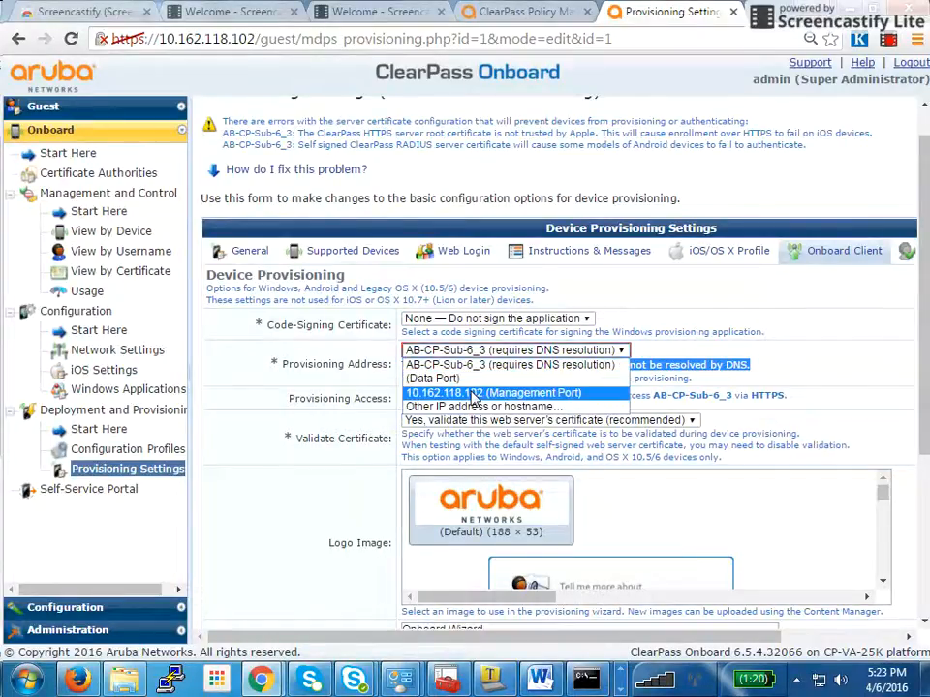
{"action": "left_click", "coordinate": [472, 392]}
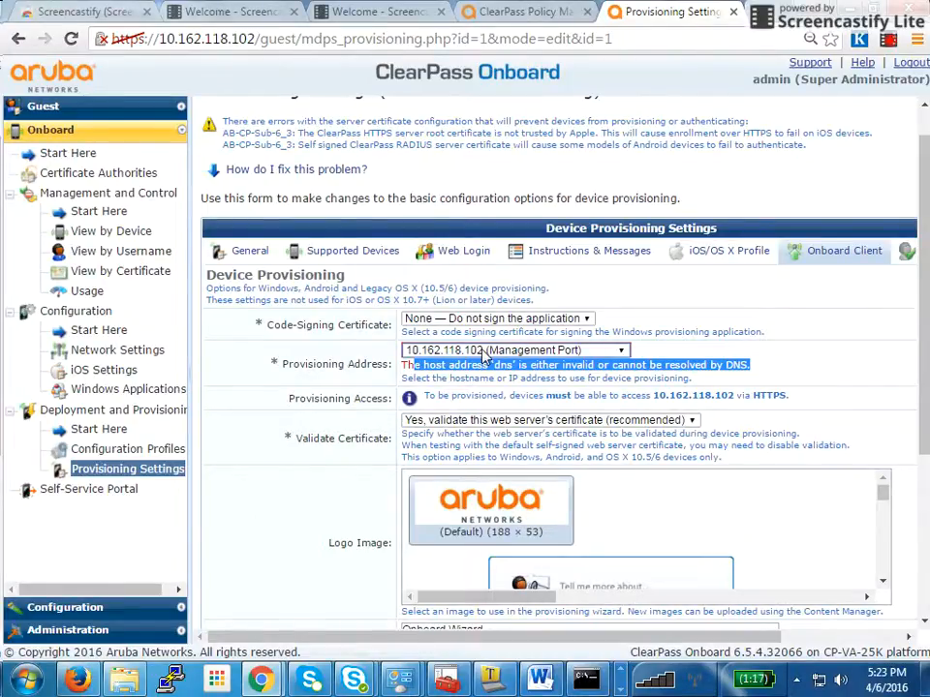
{"action": "left_click", "coordinate": [559, 365]}
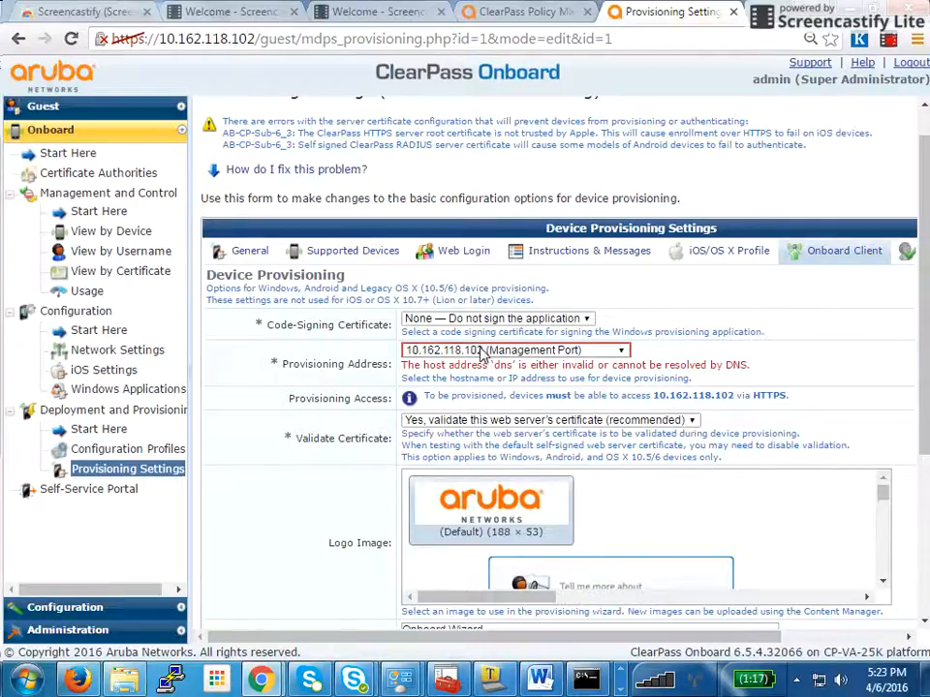
Step: Preview the sponsorship confirmation options, leave sponsor confirmation disabled, and save the provisioning settings
{"action": "left_click_drag", "start_coordinate": [927, 350], "coordinate": [926, 520]}
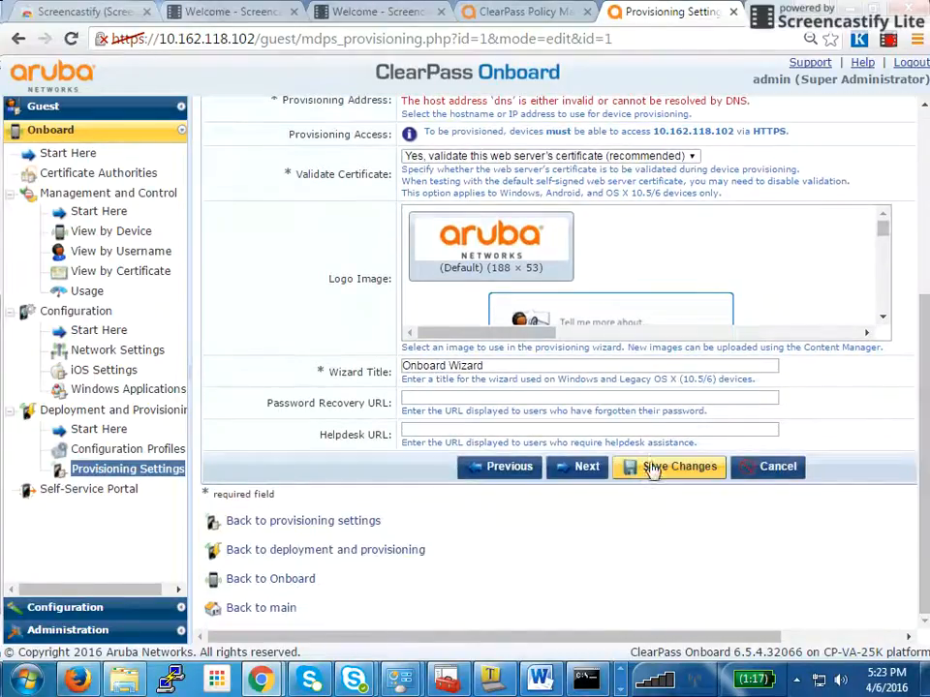
{"action": "scroll", "coordinate": [899, 213], "scroll_direction": "up", "scroll_amount": 3}
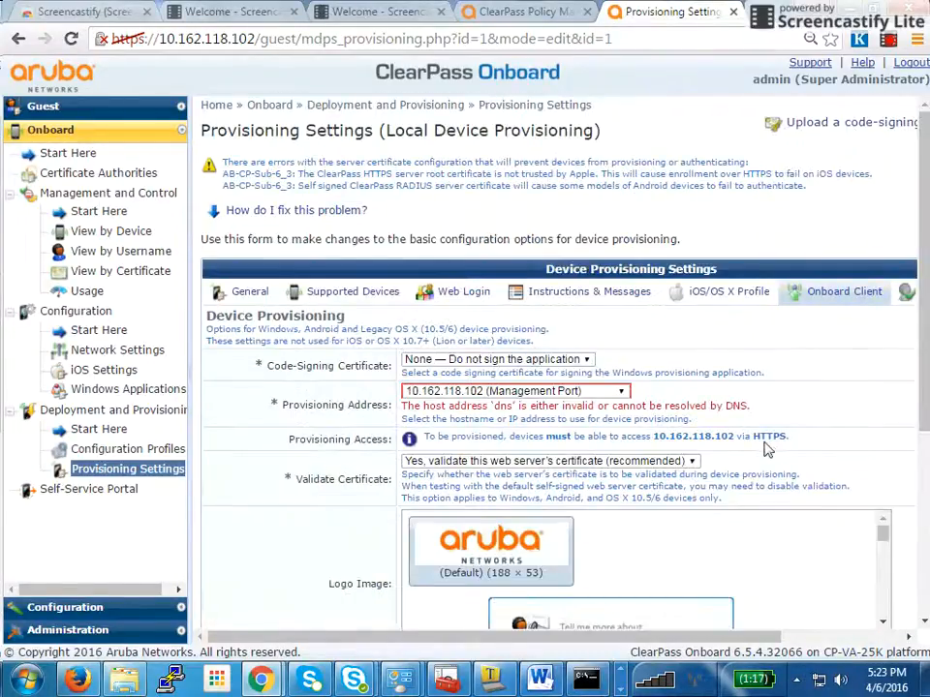
{"action": "scroll", "coordinate": [789, 352], "scroll_direction": "right", "scroll_amount": 3}
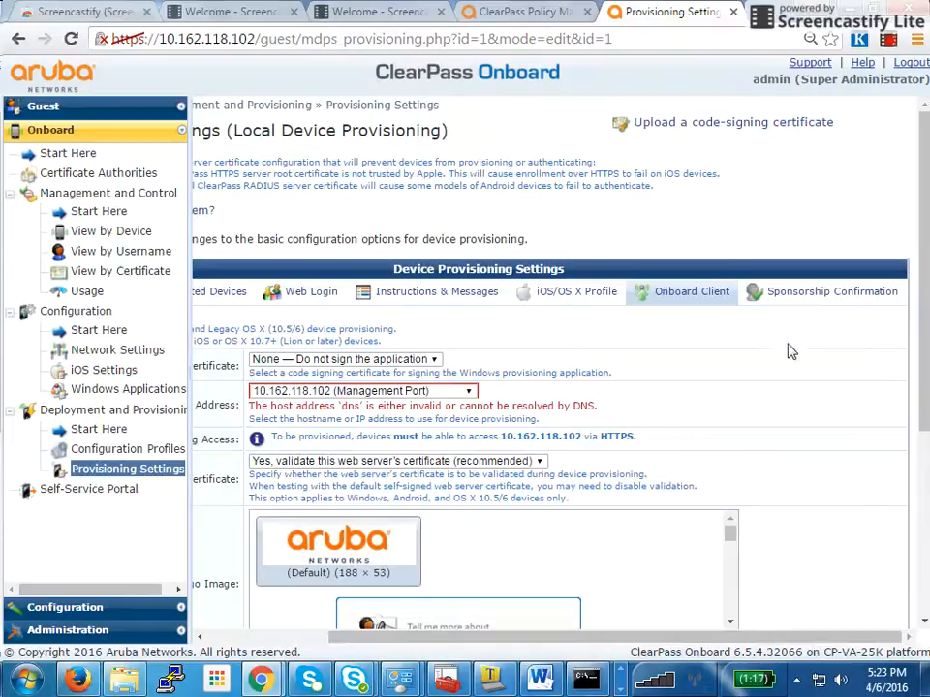
{"action": "left_click", "coordinate": [821, 300]}
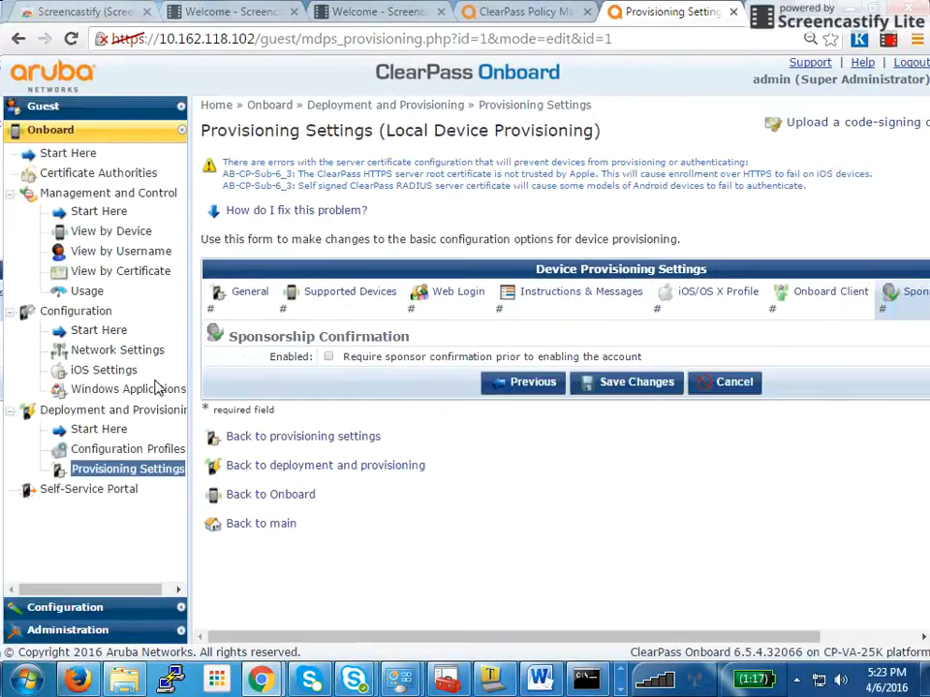
{"action": "left_click", "coordinate": [328, 358]}
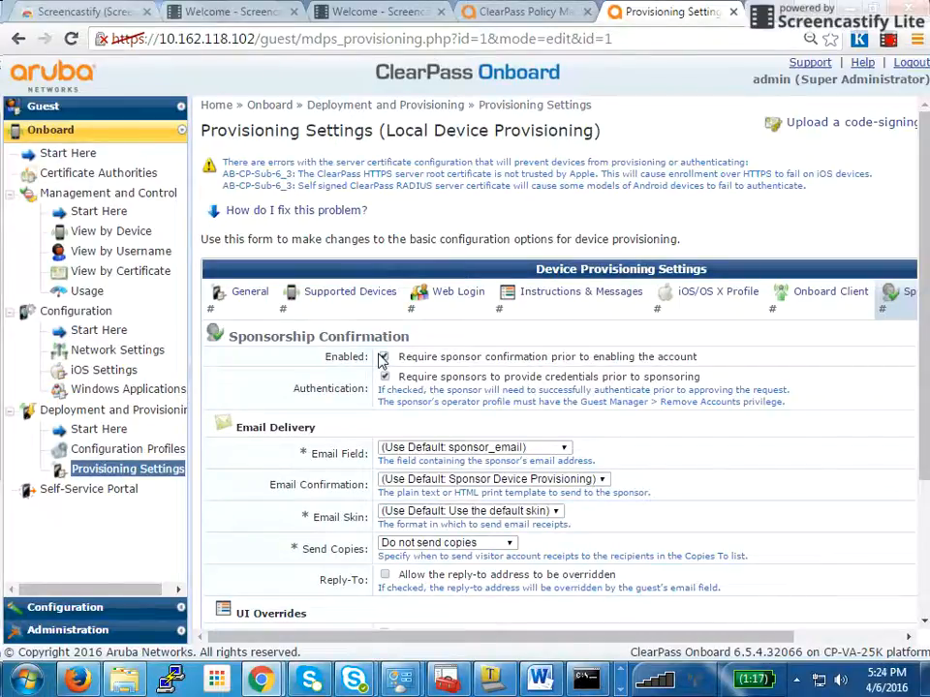
{"action": "left_click", "coordinate": [382, 358]}
{"action": "left_click", "coordinate": [639, 386]}
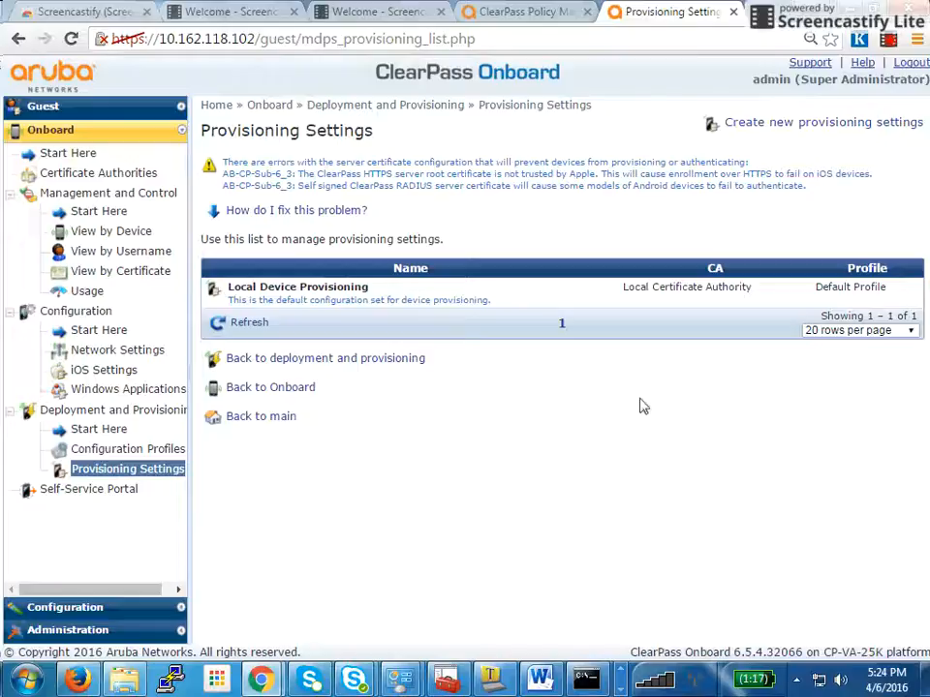
Step: Review the server certificate errors and save the guest authentication settings without requiring HTTPS for guest access
{"action": "left_click_drag", "start_coordinate": [296, 174], "coordinate": [869, 180]}
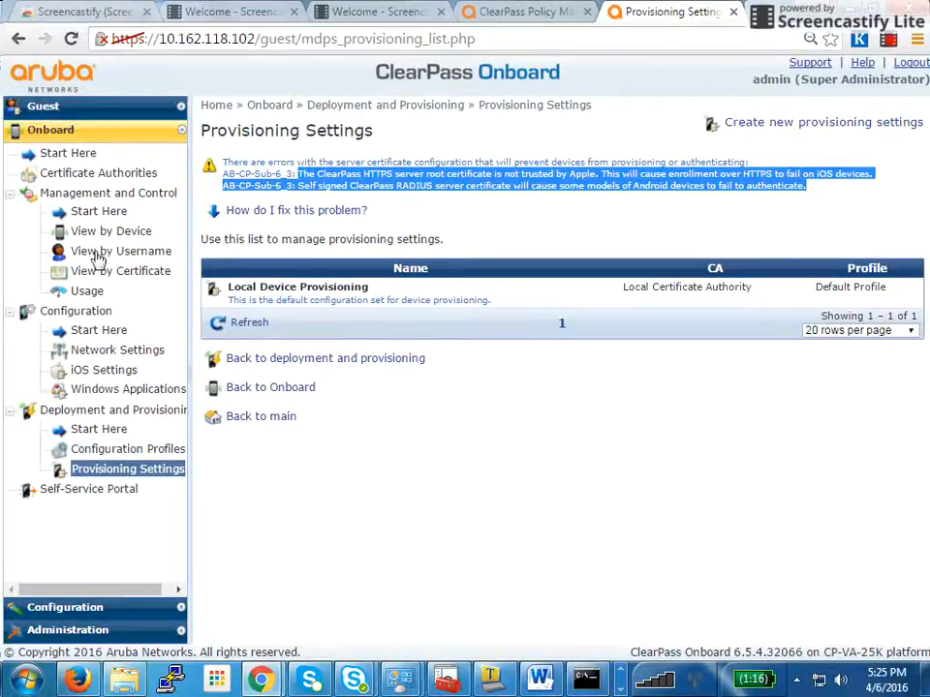
{"action": "left_click", "coordinate": [70, 609]}
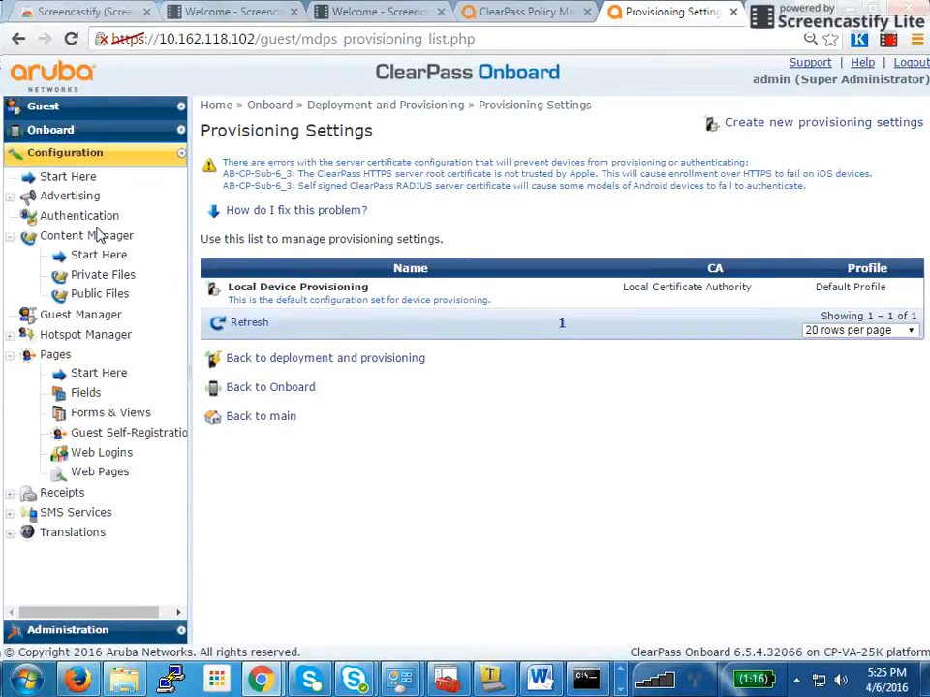
{"action": "left_click", "coordinate": [82, 217]}
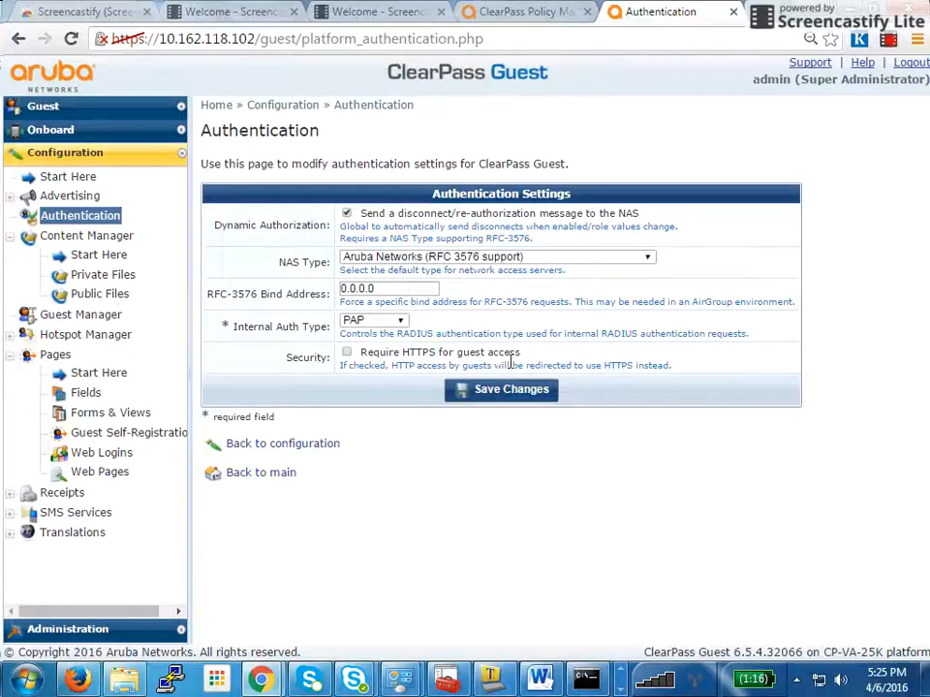
{"action": "left_click", "coordinate": [504, 390]}
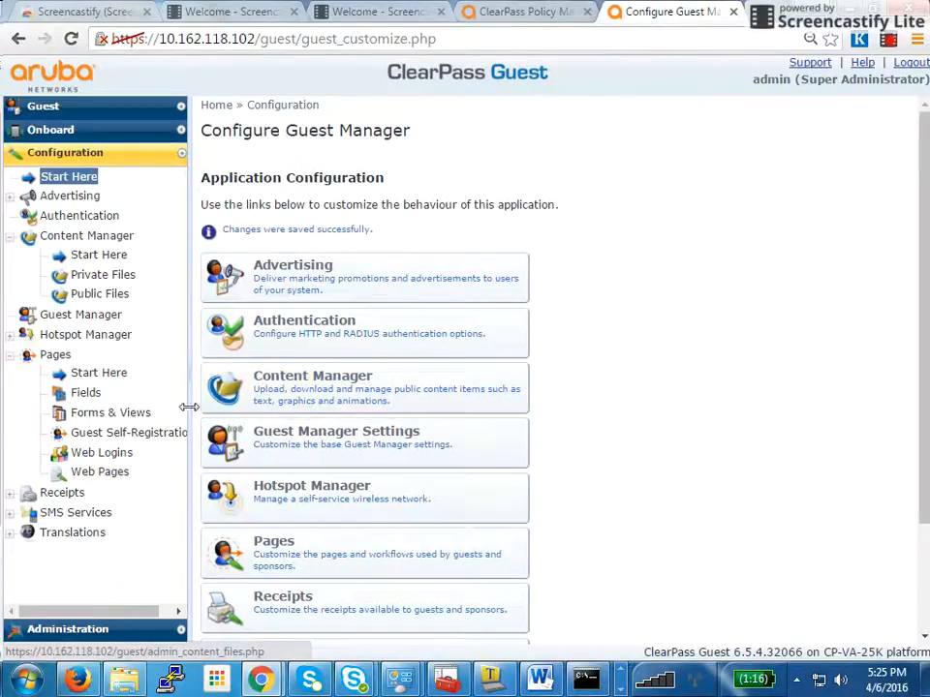
Step: Widen the navigation area and view the Onboard certificates by certificate
{"action": "left_click_drag", "start_coordinate": [187, 404], "coordinate": [253, 401]}
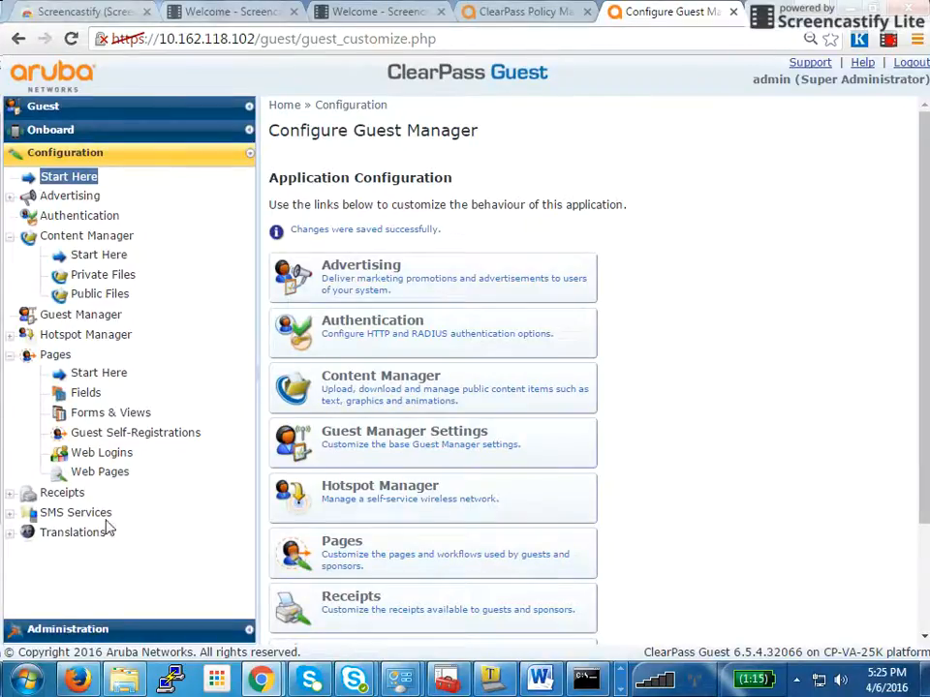
{"action": "left_click", "coordinate": [97, 629]}
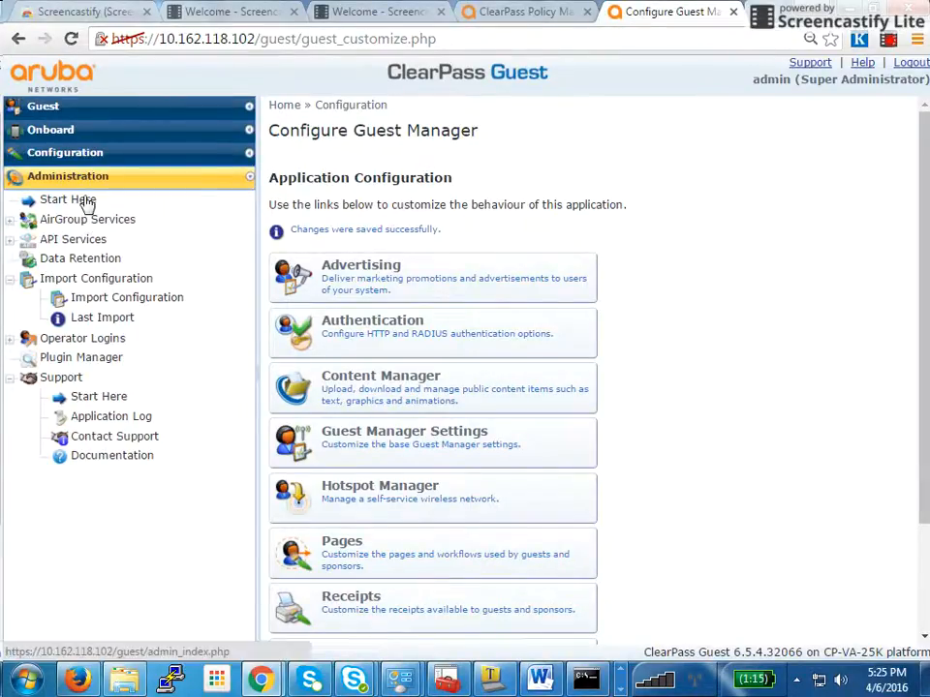
{"action": "left_click", "coordinate": [38, 132]}
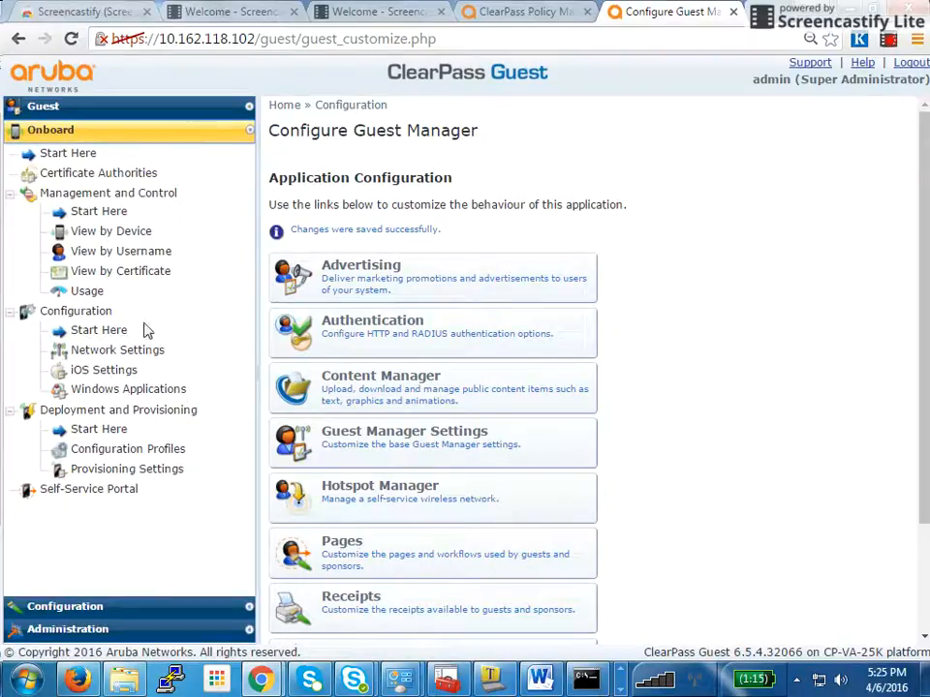
{"action": "left_click", "coordinate": [124, 272]}
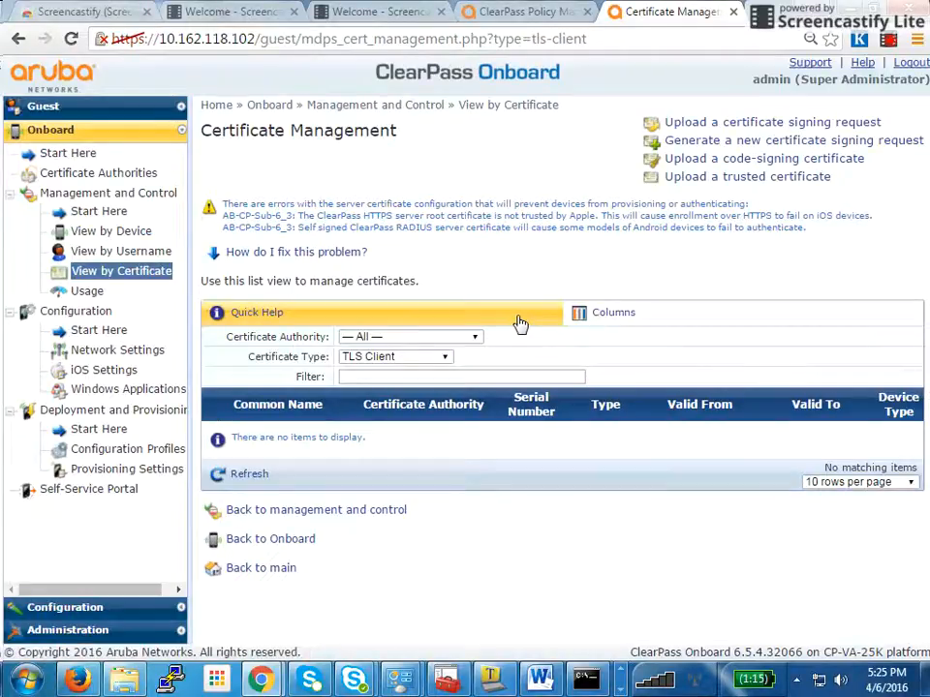
Step: Switch to ClearPass Policy Manager and open the Server Certificate administration page
{"action": "left_click", "coordinate": [524, 12]}
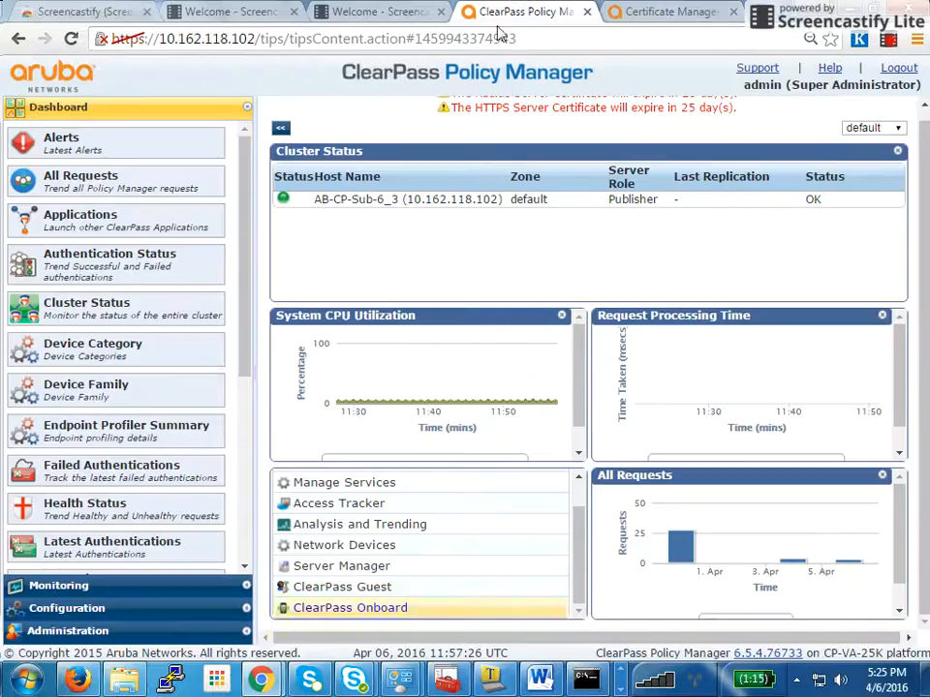
{"action": "left_click", "coordinate": [125, 608]}
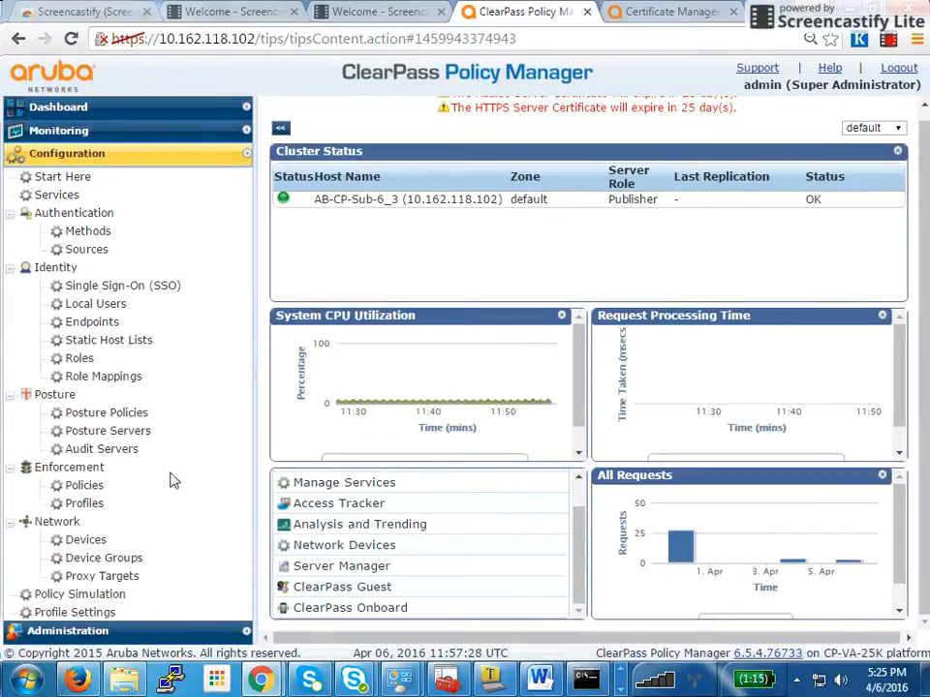
{"action": "left_click", "coordinate": [97, 631]}
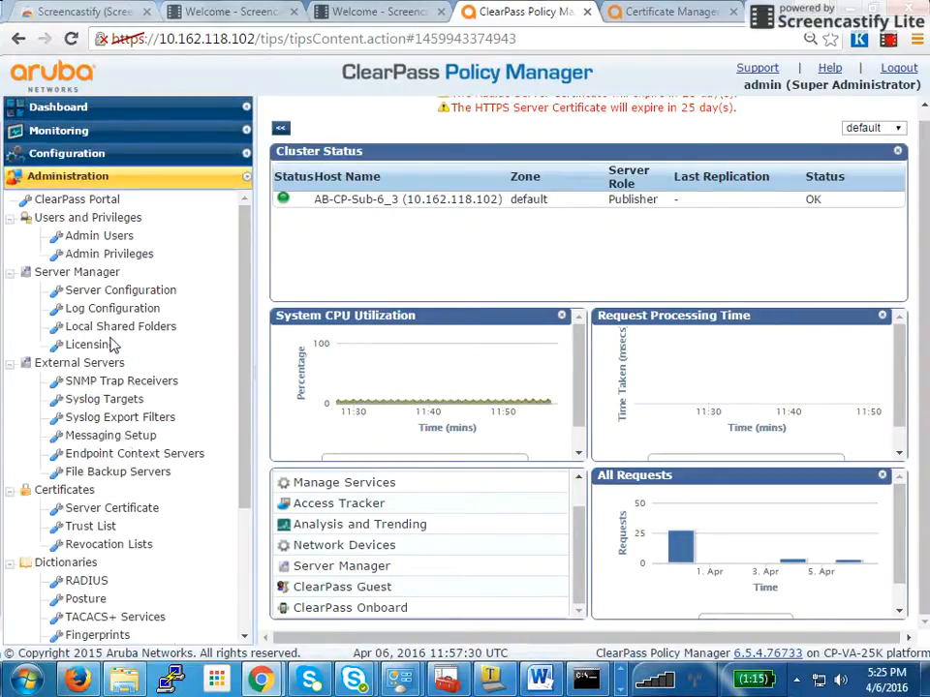
{"action": "left_click", "coordinate": [155, 291]}
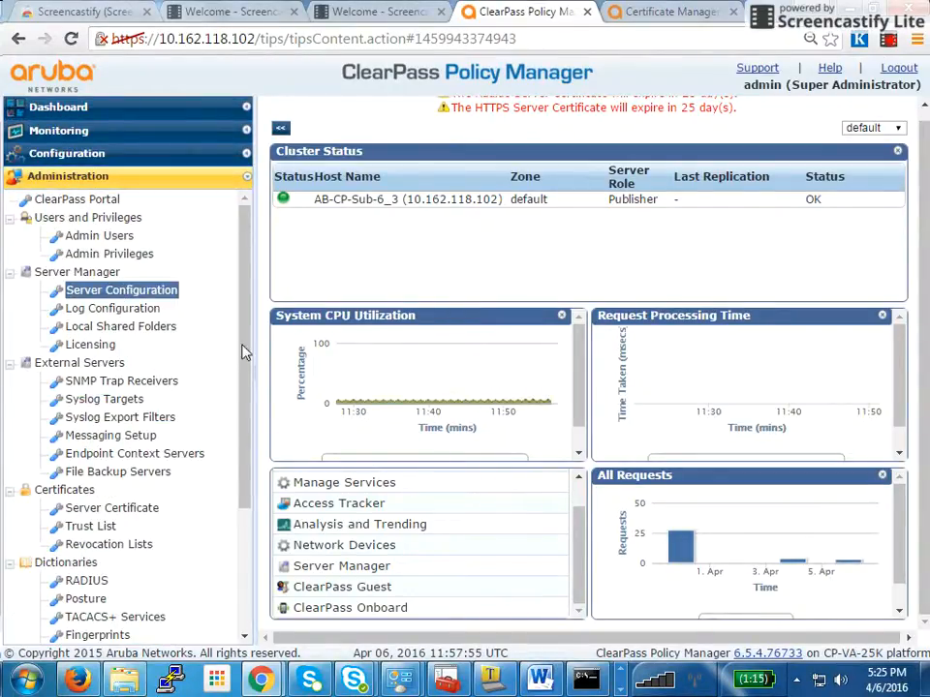
{"action": "left_click_drag", "start_coordinate": [240, 352], "coordinate": [255, 475]}
{"action": "left_click", "coordinate": [130, 328]}
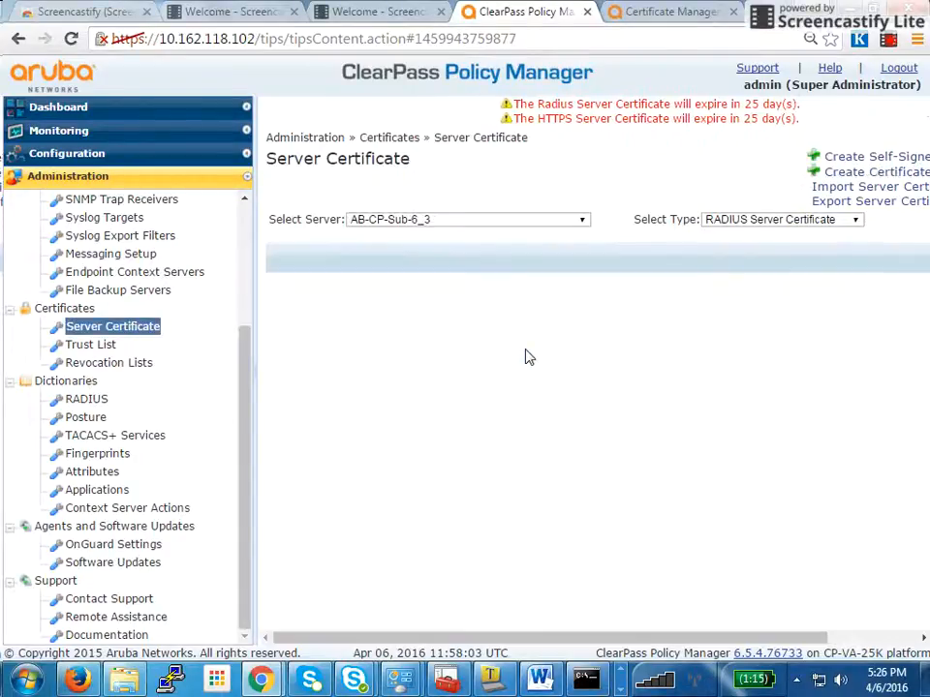
Step: Start a certificate signing request for the RADIUS server certificate with aruba as the organization, leaving the other subject fields empty
{"action": "left_click", "coordinate": [868, 177]}
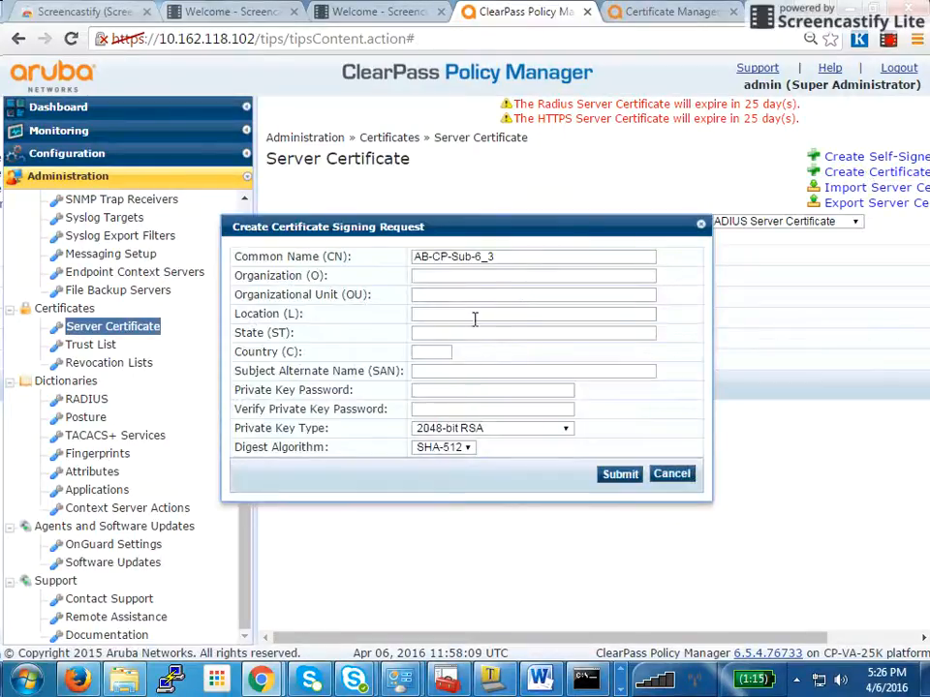
{"action": "left_click", "coordinate": [495, 277]}
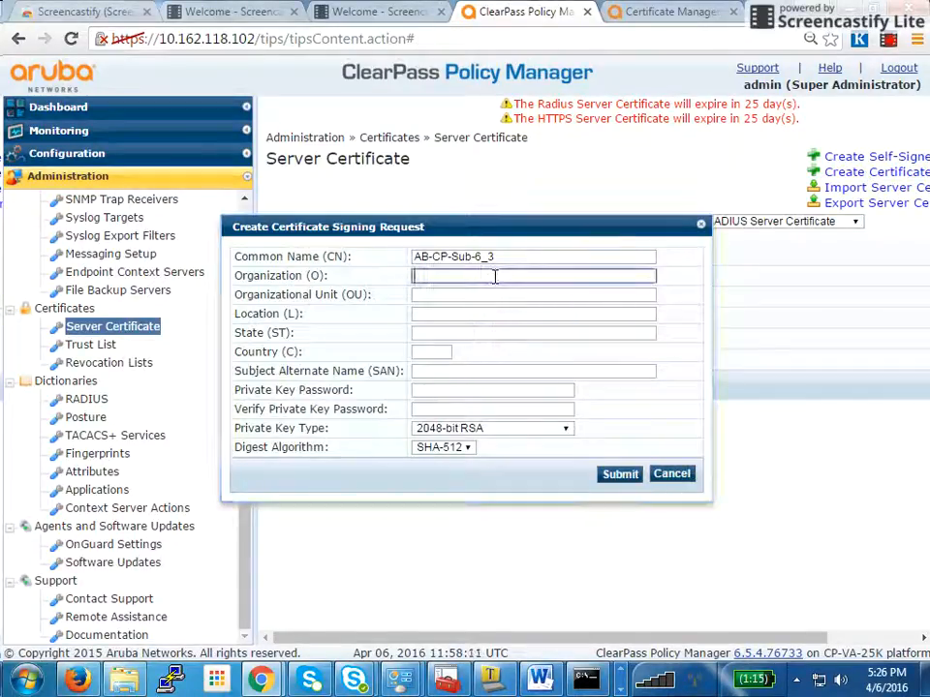
{"action": "type", "text": "aruba"}
{"action": "key", "text": "Tab"}
{"action": "key", "text": "Tab"}
{"action": "key", "text": "Tab"}
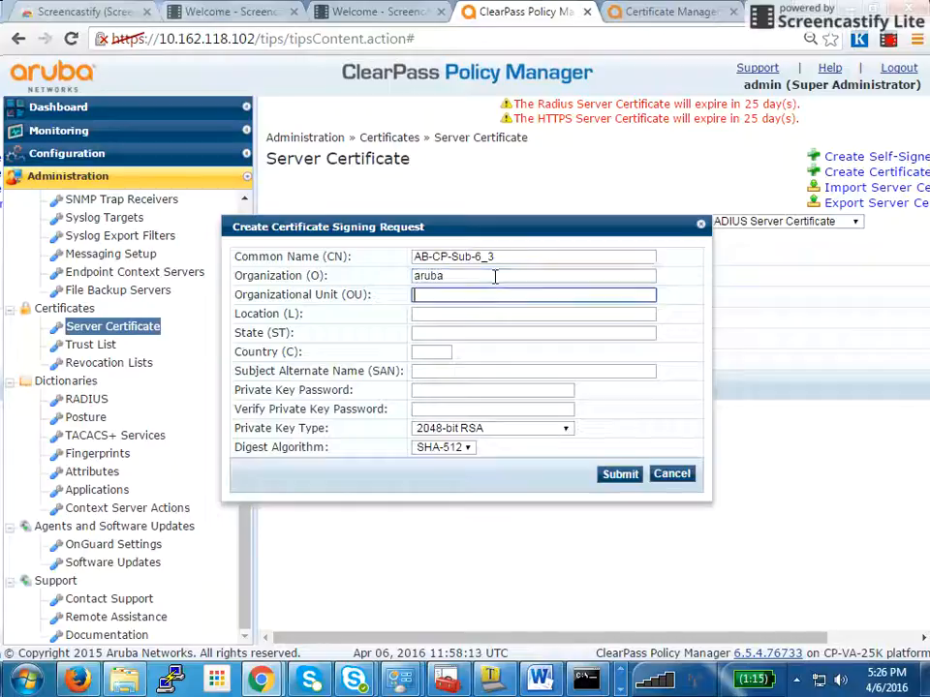
{"action": "key", "text": "Tab"}
{"action": "key", "text": "Tab"}
{"action": "key", "text": "Tab"}
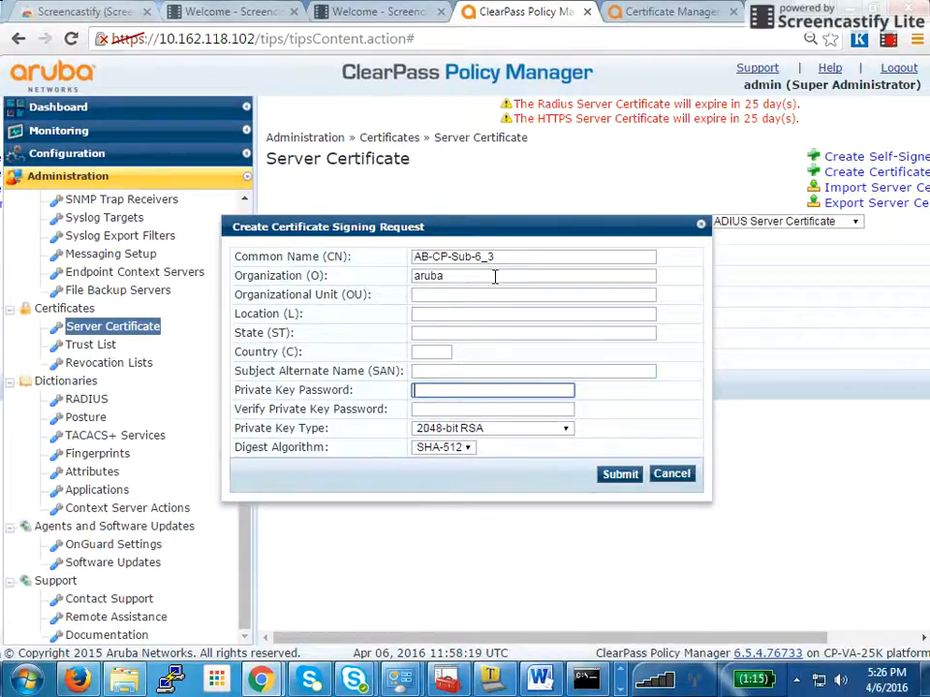
Step: Enter and verify the private key password, and submit the certificate signing request
{"action": "key", "text": "BackSpace"}
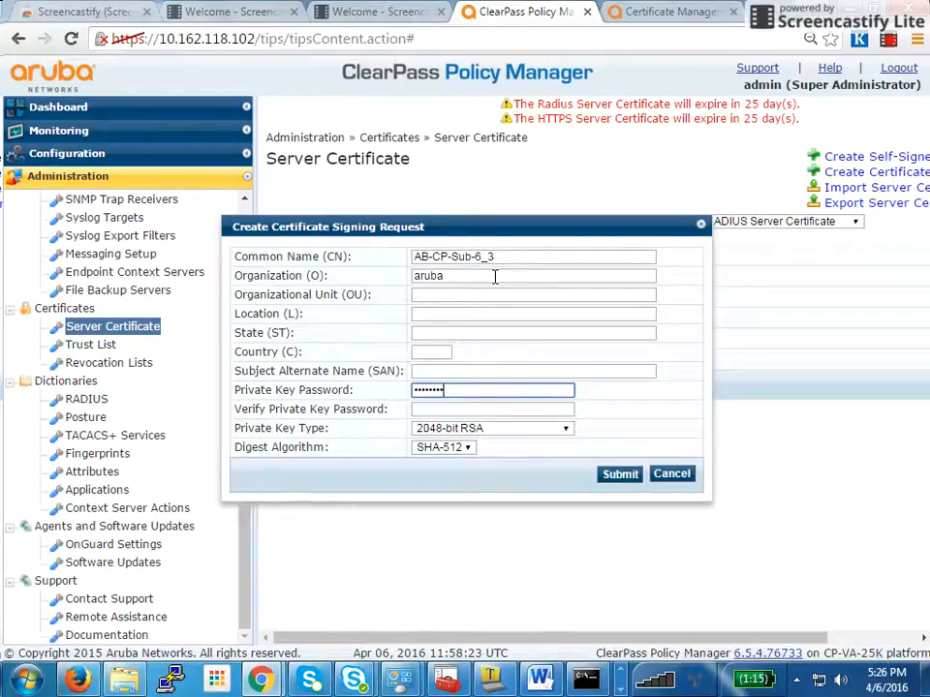
{"action": "type", "text": "••••••••"}
{"action": "key", "text": "Tab"}
{"action": "type", "text": "•••••"}
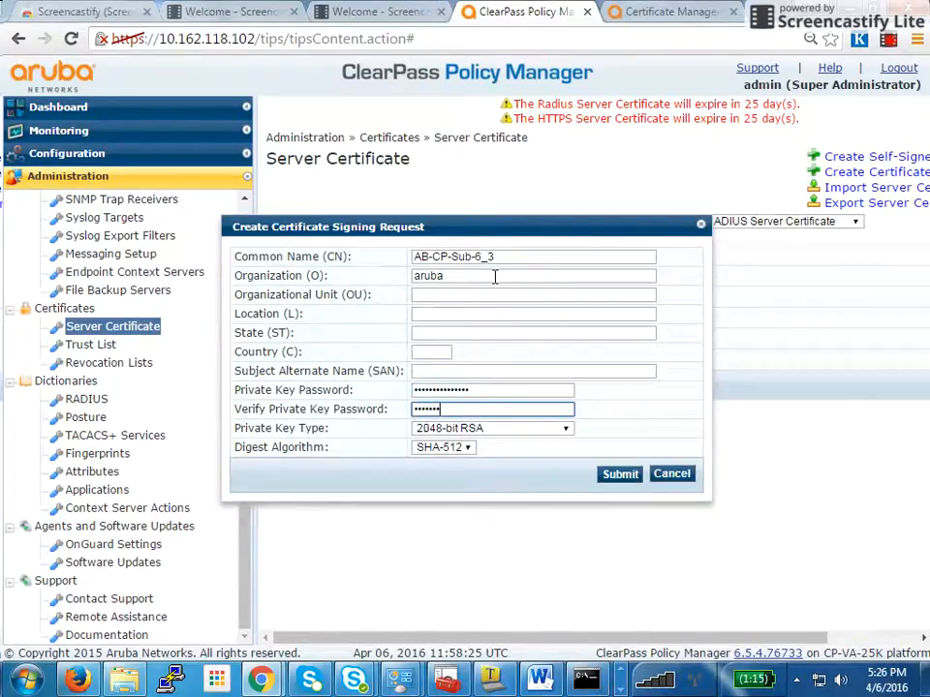
{"action": "type", "text": "•••••••"}
{"action": "left_click", "coordinate": [604, 479]}
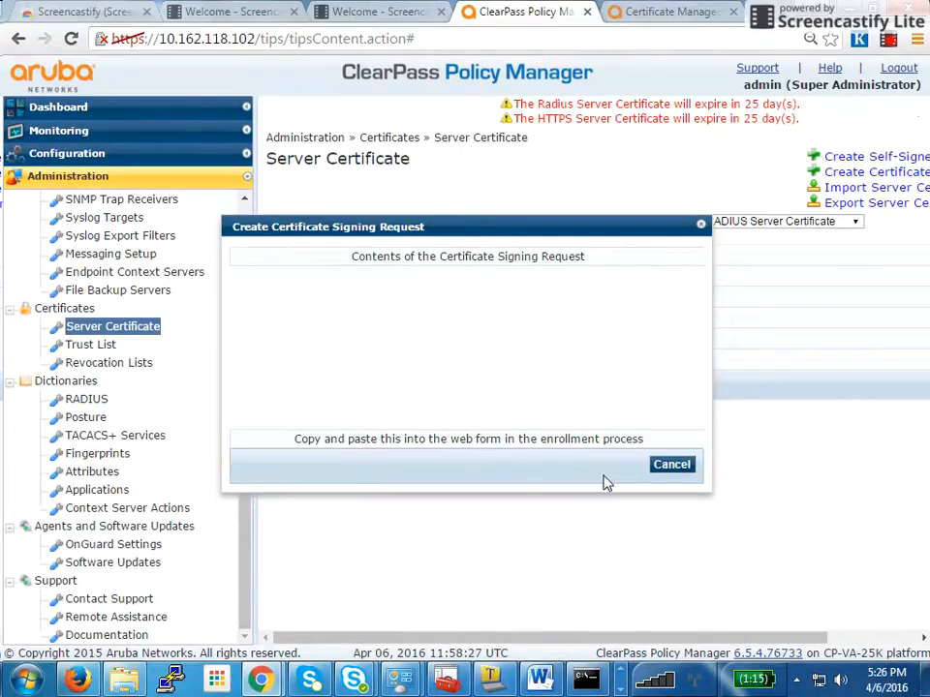
Step: Download the CSR and private key files, and switch back to the ClearPass Onboard Certificate Management page
{"action": "left_click", "coordinate": [502, 571]}
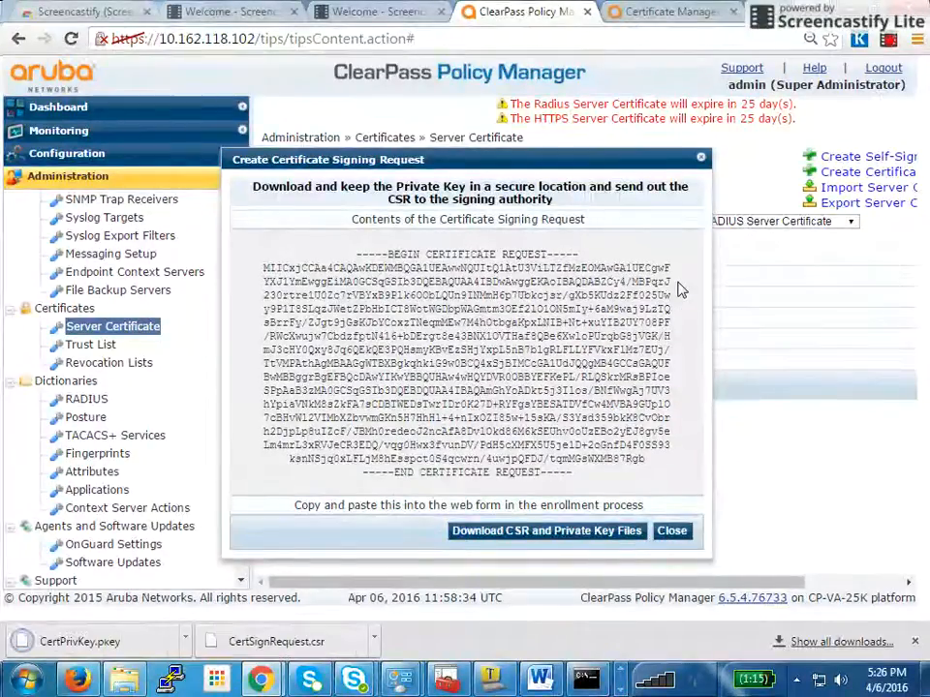
{"action": "left_click", "coordinate": [671, 531]}
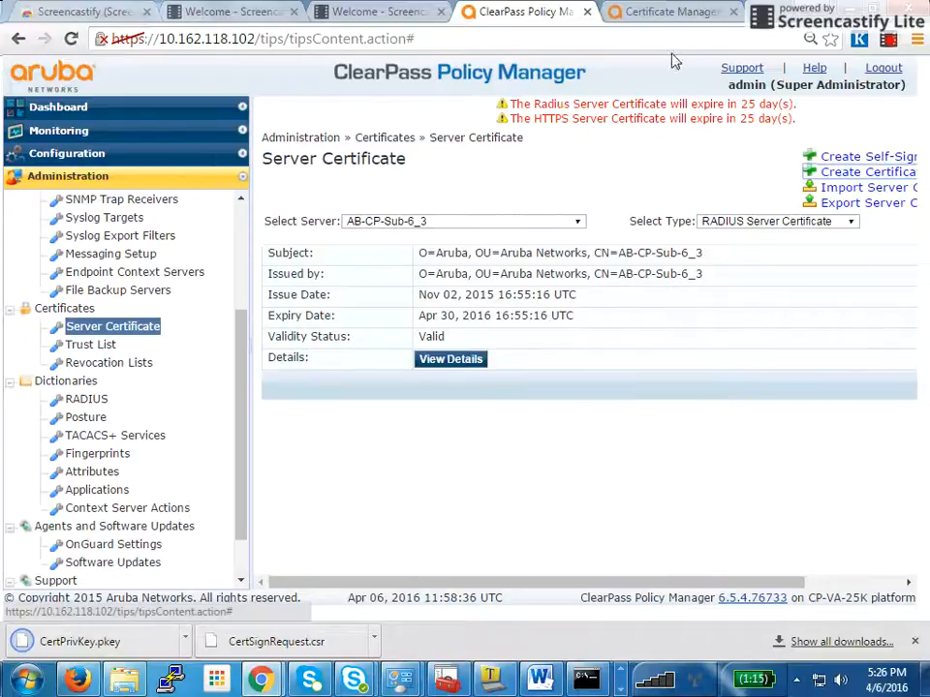
{"action": "left_click", "coordinate": [662, 15]}
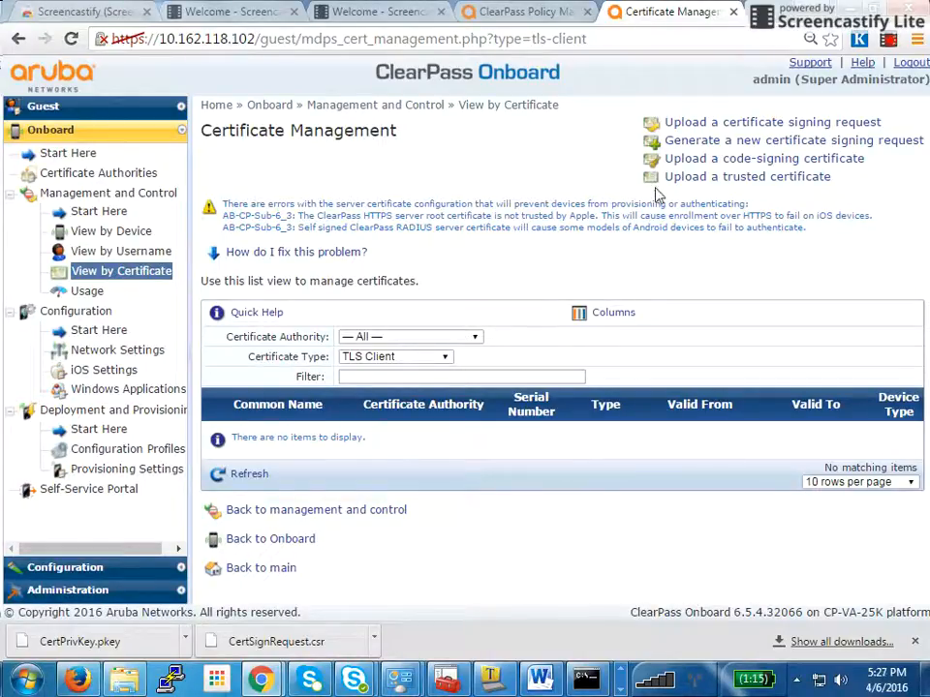
Step: View the form for uploading a certificate signing request and return to the full certificate list
{"action": "left_click", "coordinate": [750, 125]}
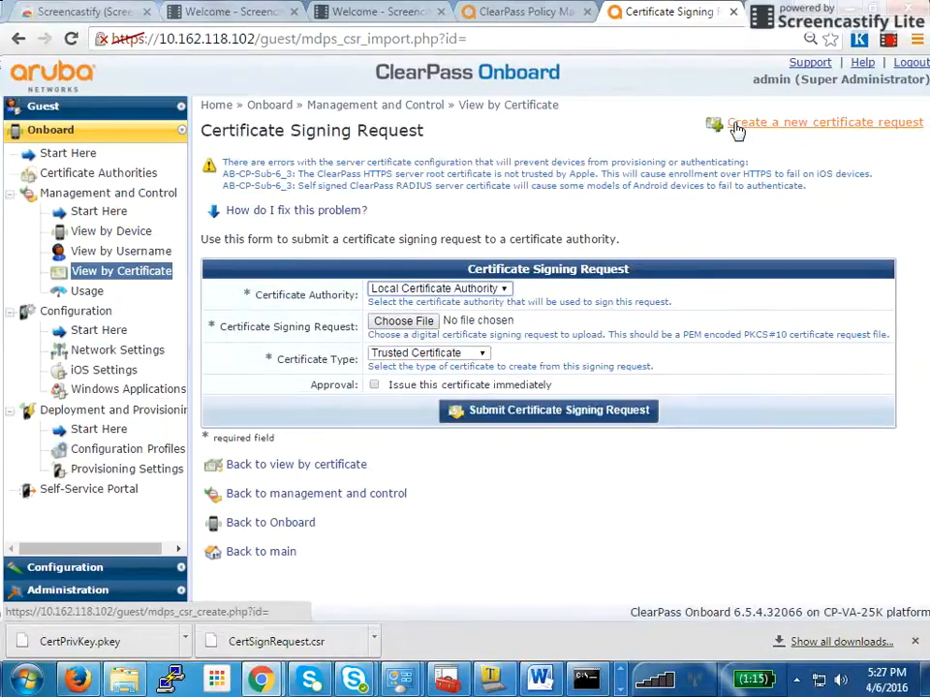
{"action": "left_click", "coordinate": [19, 40]}
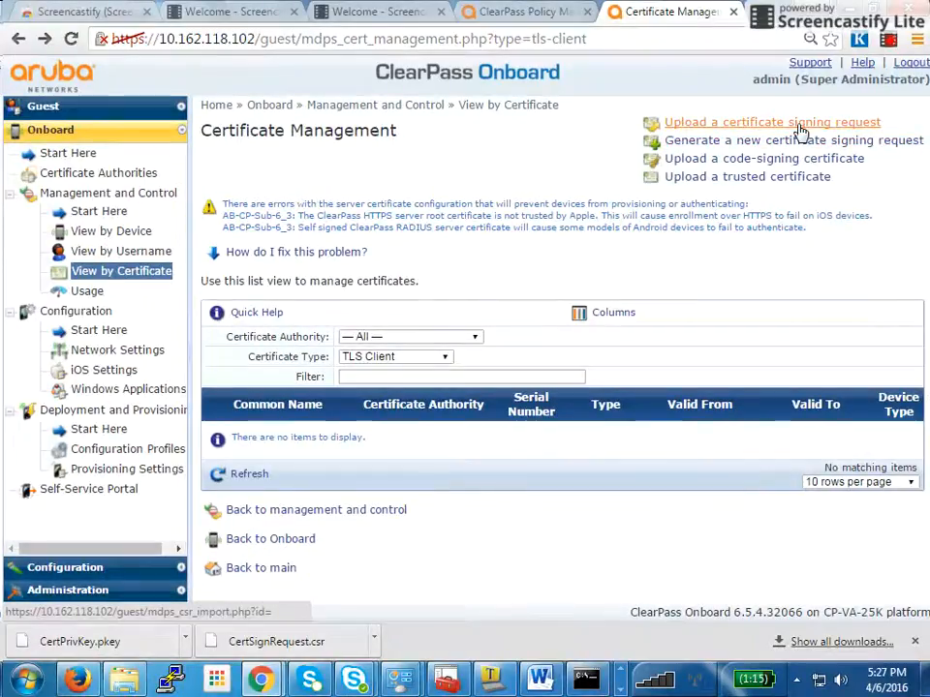
{"action": "left_click", "coordinate": [800, 126]}
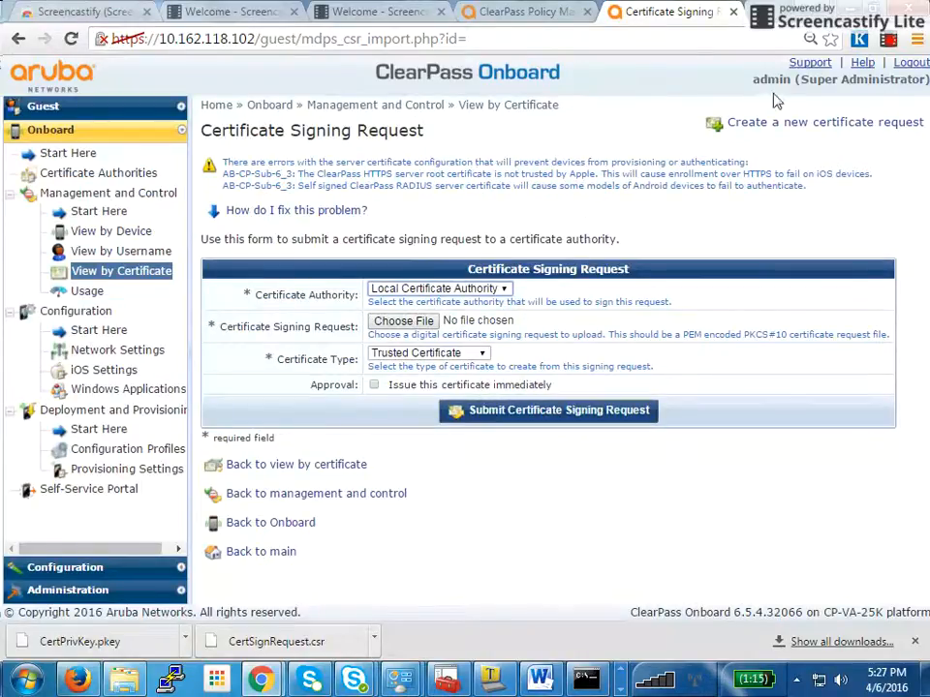
{"action": "left_click", "coordinate": [238, 470]}
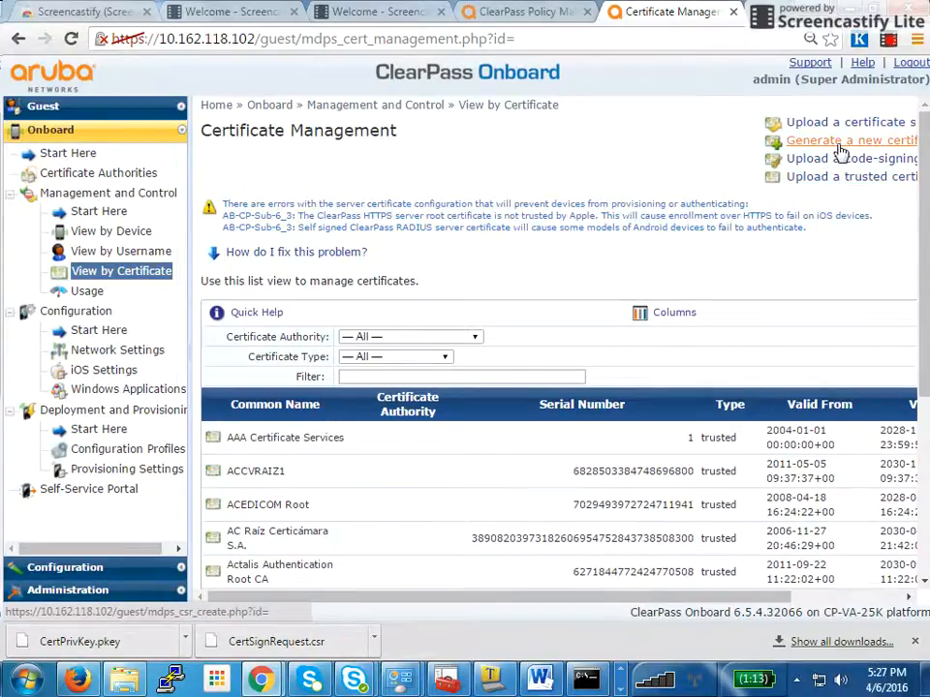
Step: View the certificate details of ACCVRAIZ1 and narrow the navigation area
{"action": "left_click", "coordinate": [441, 473]}
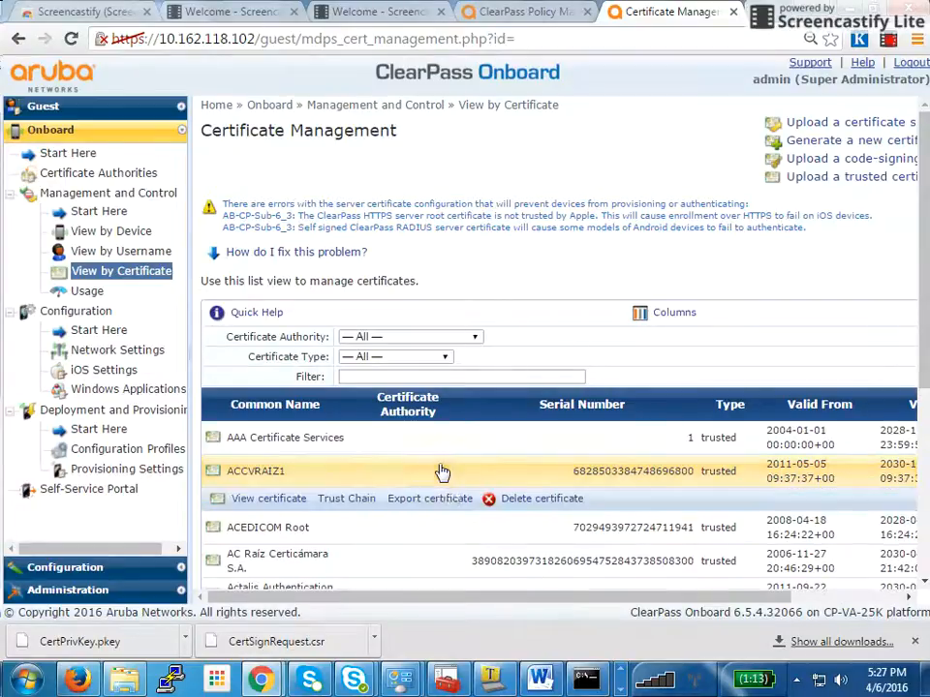
{"action": "left_click", "coordinate": [269, 499]}
{"action": "left_click_drag", "start_coordinate": [924, 267], "coordinate": [925, 167]}
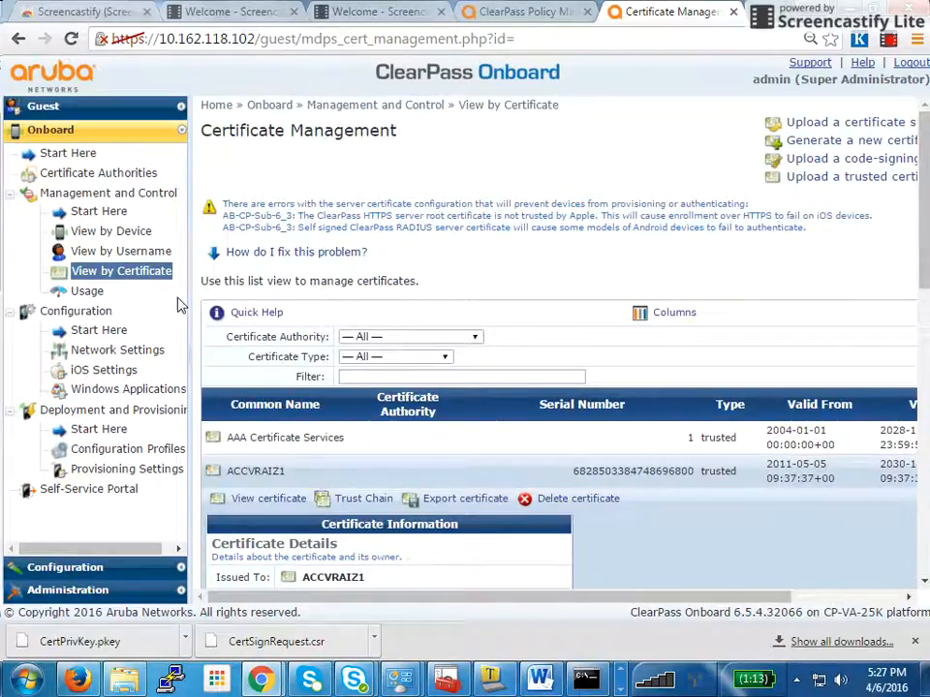
{"action": "left_click_drag", "start_coordinate": [183, 297], "coordinate": [135, 293]}
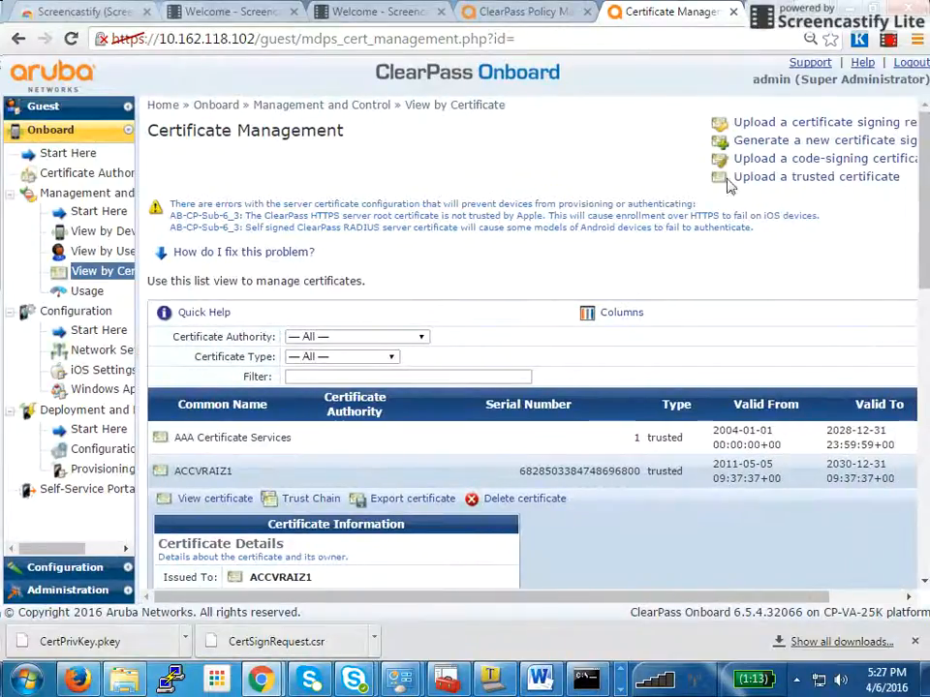
Step: Open the form for uploading a certificate signing request
{"action": "left_click", "coordinate": [800, 126]}
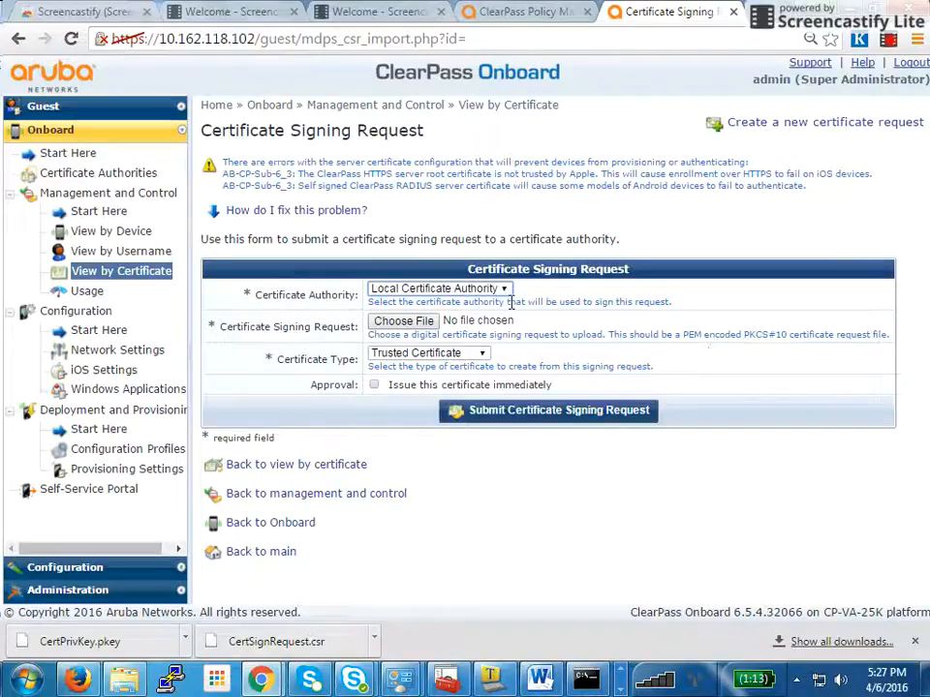
{"action": "left_click", "coordinate": [381, 327]}
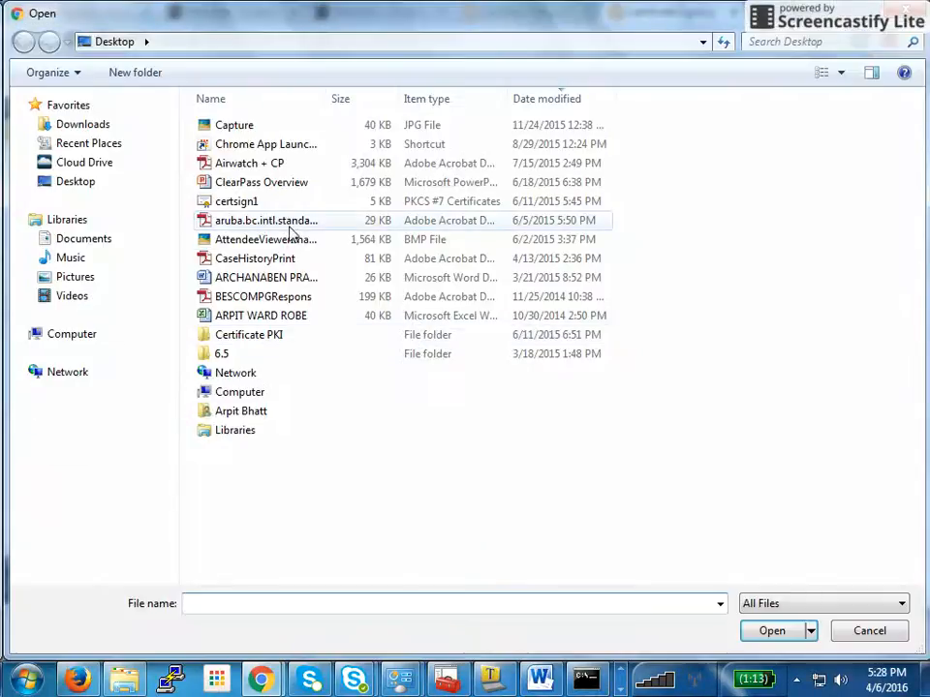
{"action": "left_click", "coordinate": [64, 127]}
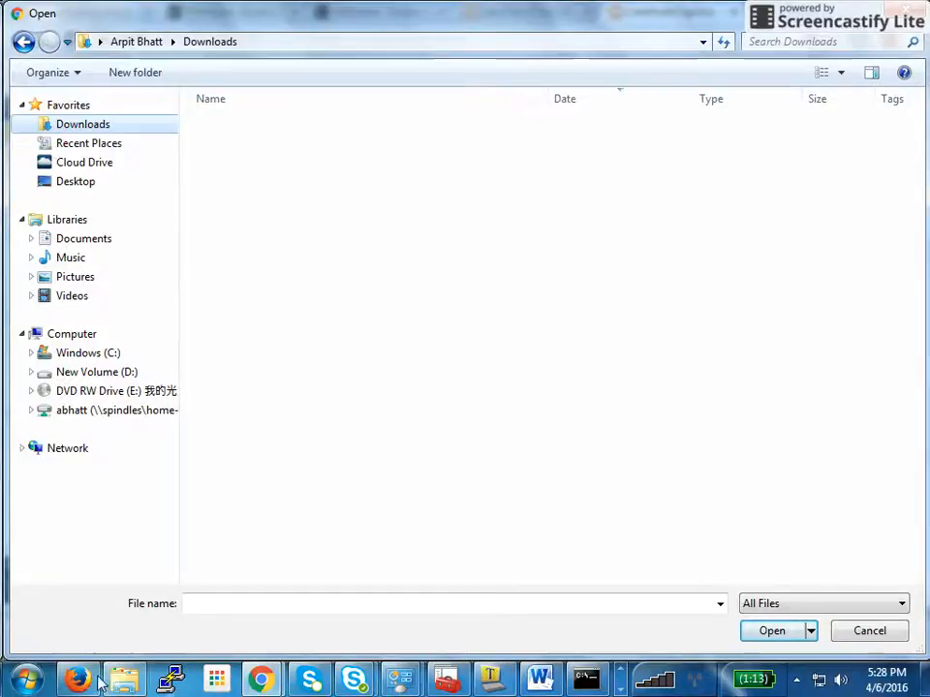
{"action": "mouse_move", "coordinate": [124, 681]}
{"action": "left_click", "coordinate": [149, 532]}
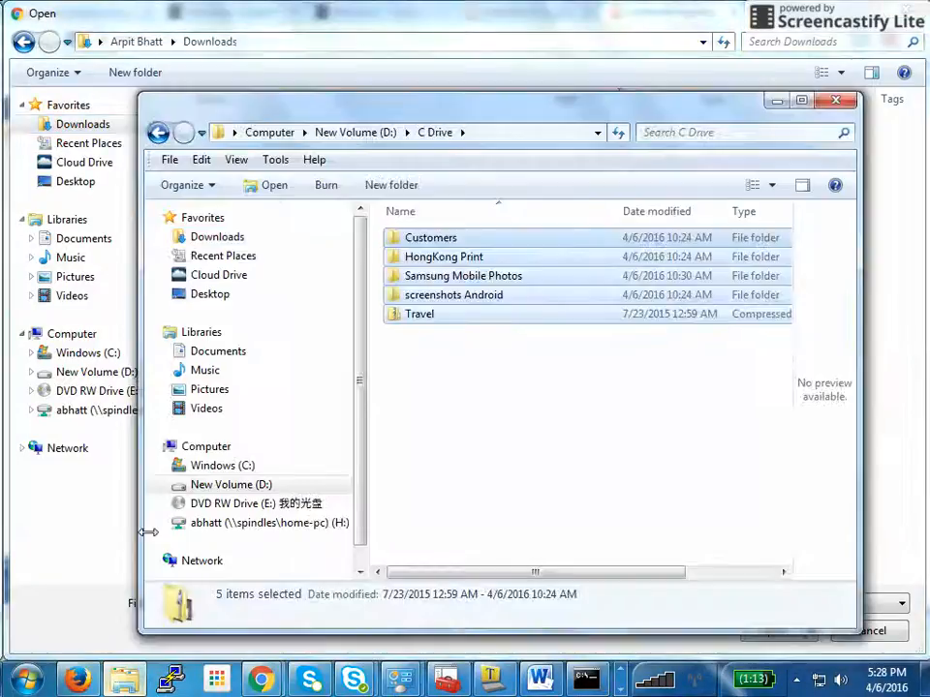
{"action": "left_click", "coordinate": [217, 237]}
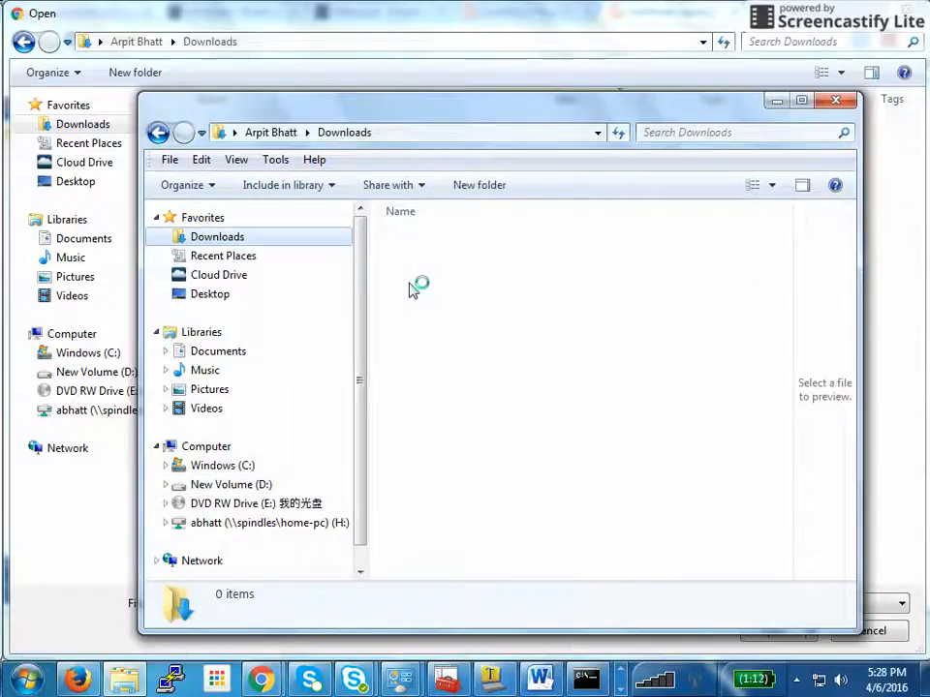
{"action": "left_click", "coordinate": [846, 107]}
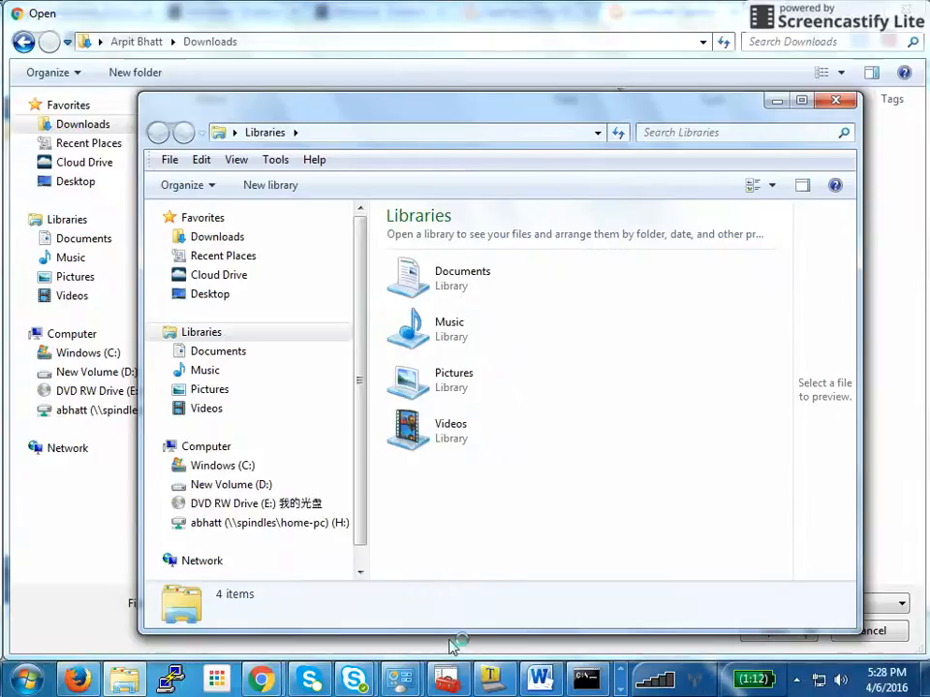
{"action": "mouse_move", "coordinate": [267, 678]}
{"action": "left_click", "coordinate": [200, 554]}
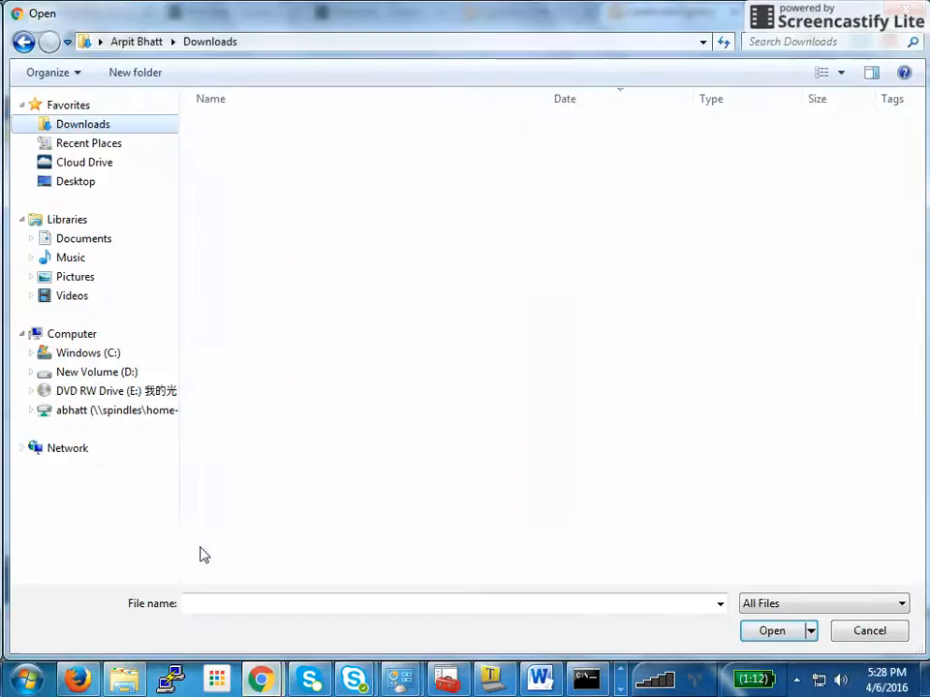
{"action": "mouse_move", "coordinate": [261, 678]}
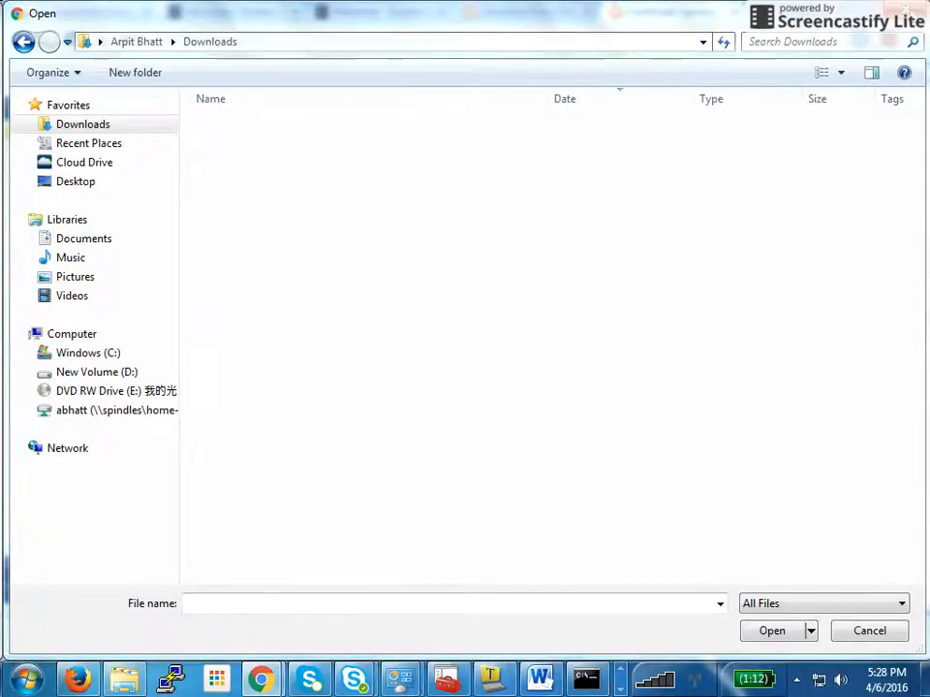
{"action": "left_click", "coordinate": [903, 10]}
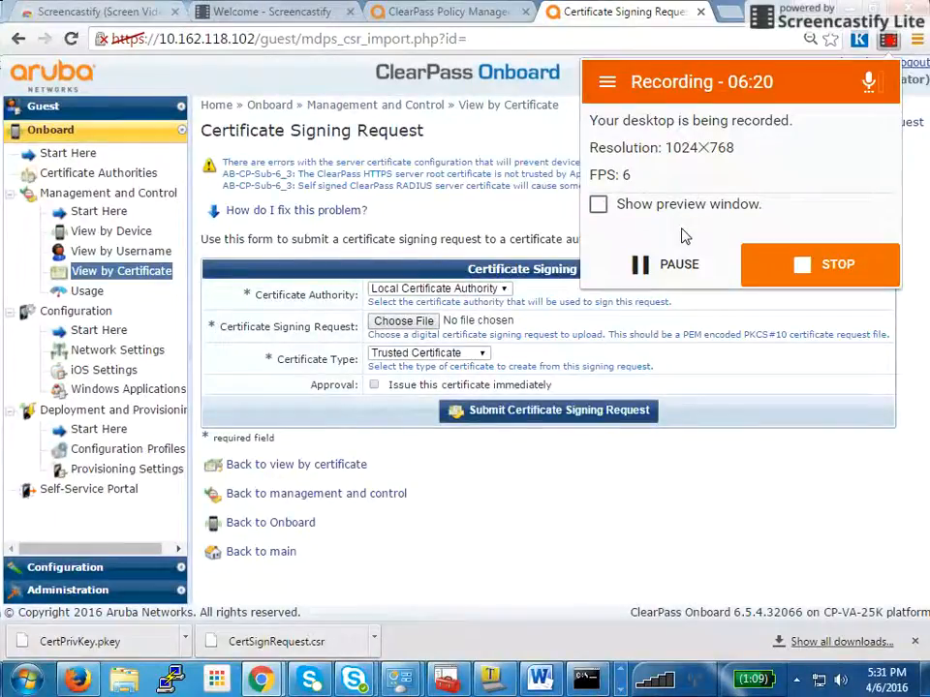
Step: Select CertSignRequest.csr from the desktop's Onboard folder and submit it to the Local Certificate Authority as a trusted certificate issued immediately
{"action": "left_click", "coordinate": [402, 324]}
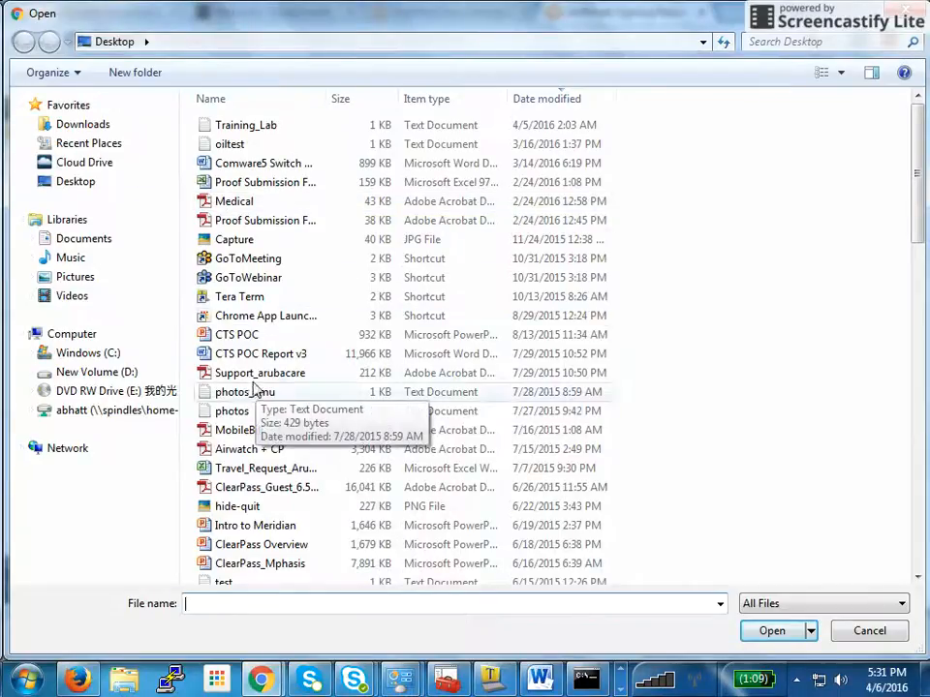
{"action": "left_click", "coordinate": [250, 300]}
{"action": "key", "text": "o"}
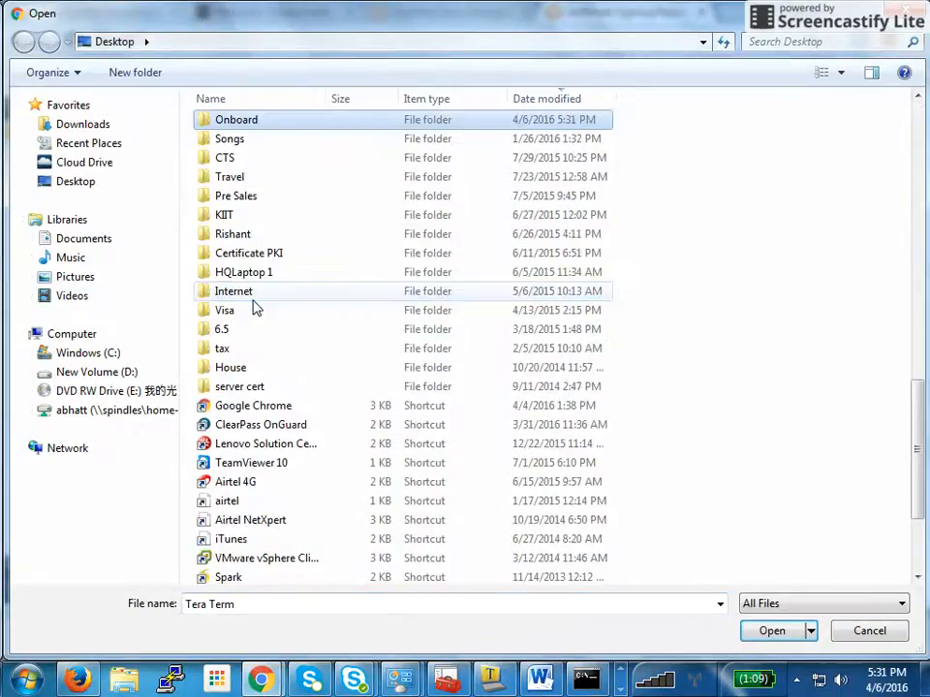
{"action": "double_click", "coordinate": [258, 128]}
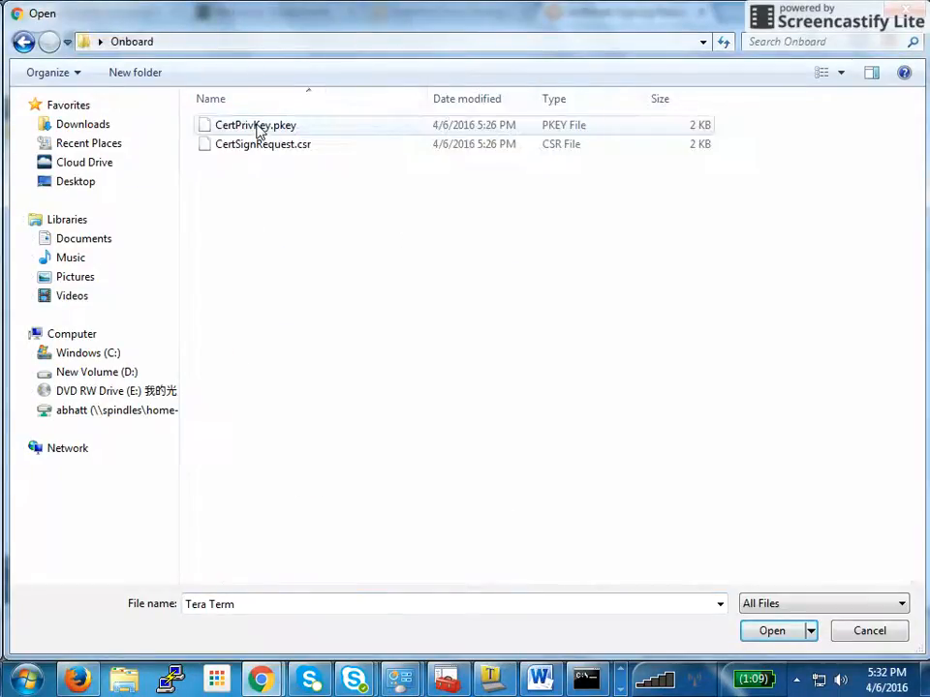
{"action": "double_click", "coordinate": [247, 149]}
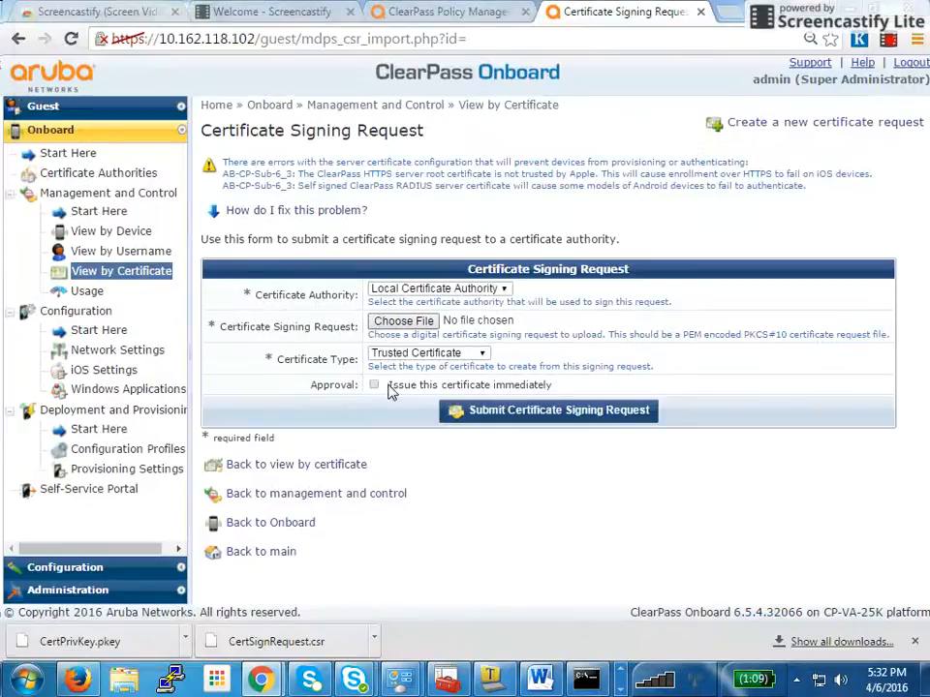
{"action": "left_click", "coordinate": [869, 631]}
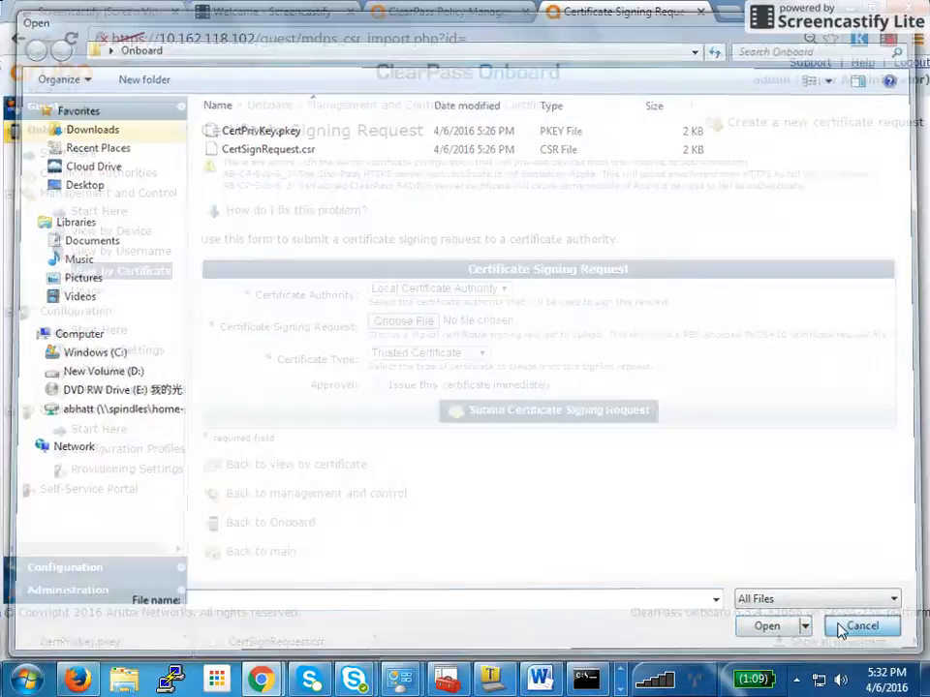
{"action": "left_click", "coordinate": [419, 321]}
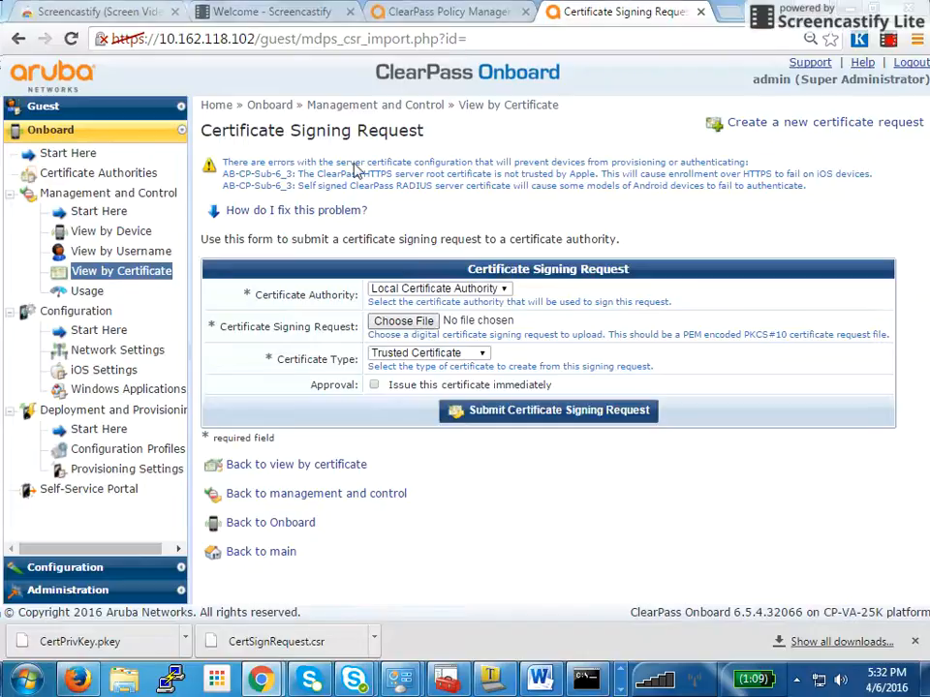
{"action": "double_click", "coordinate": [259, 147]}
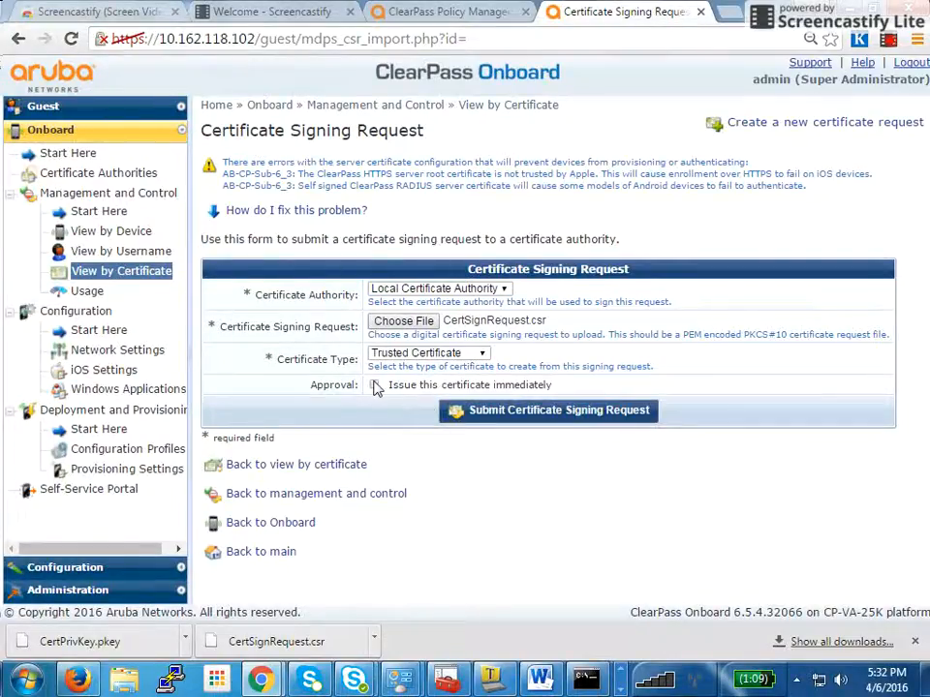
{"action": "left_click", "coordinate": [537, 415]}
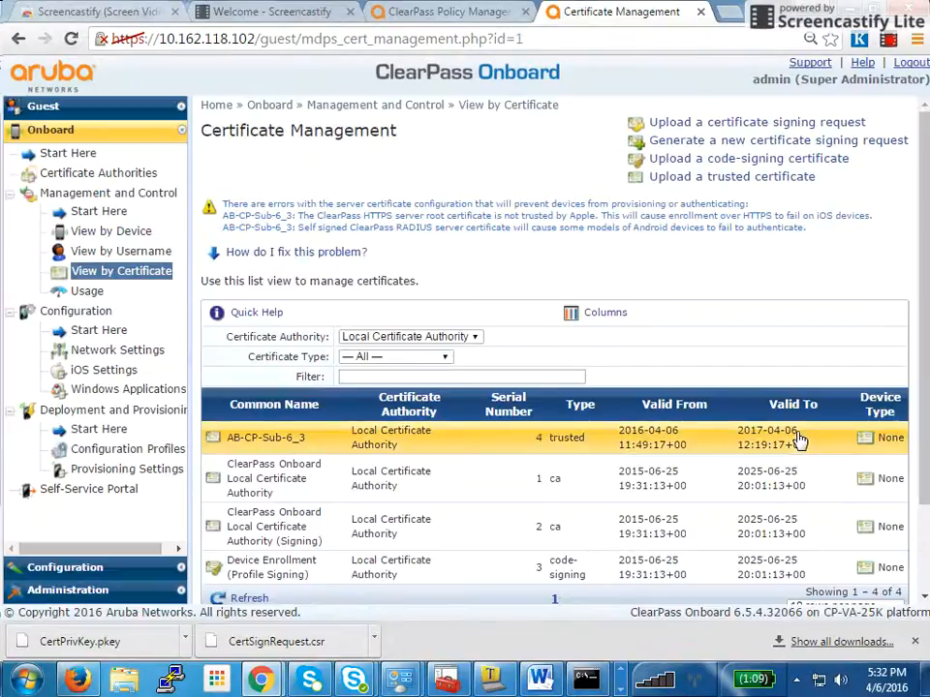
Step: Export the AB-CP-Sub-6_3 certificate issued by the Local Certificate Authority as a .crt file
{"action": "left_click_drag", "start_coordinate": [923, 212], "coordinate": [923, 237]}
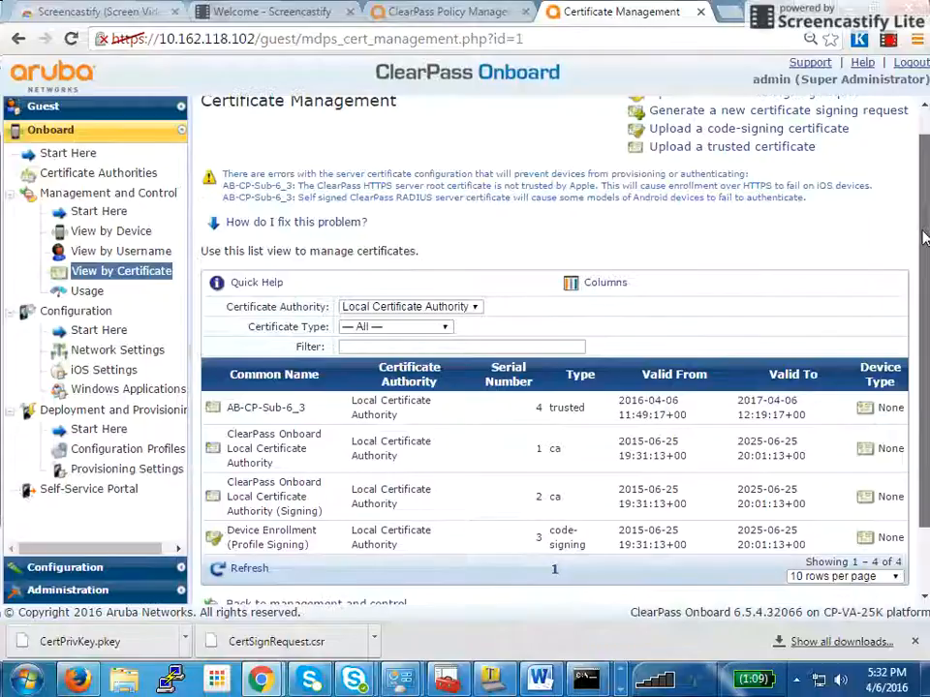
{"action": "left_click", "coordinate": [380, 415]}
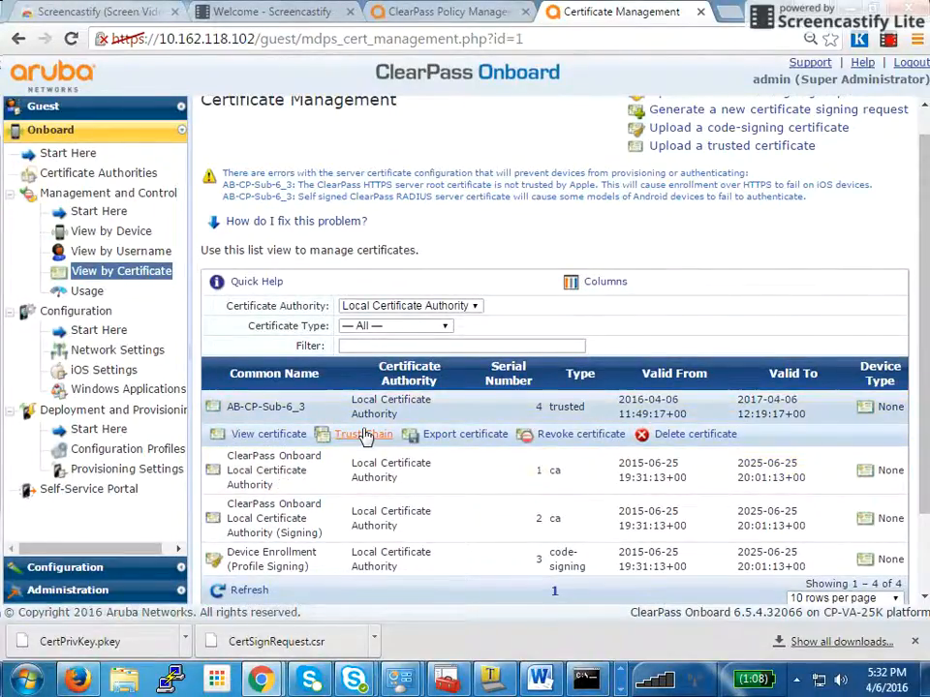
{"action": "left_click", "coordinate": [441, 437]}
{"action": "left_click", "coordinate": [307, 518]}
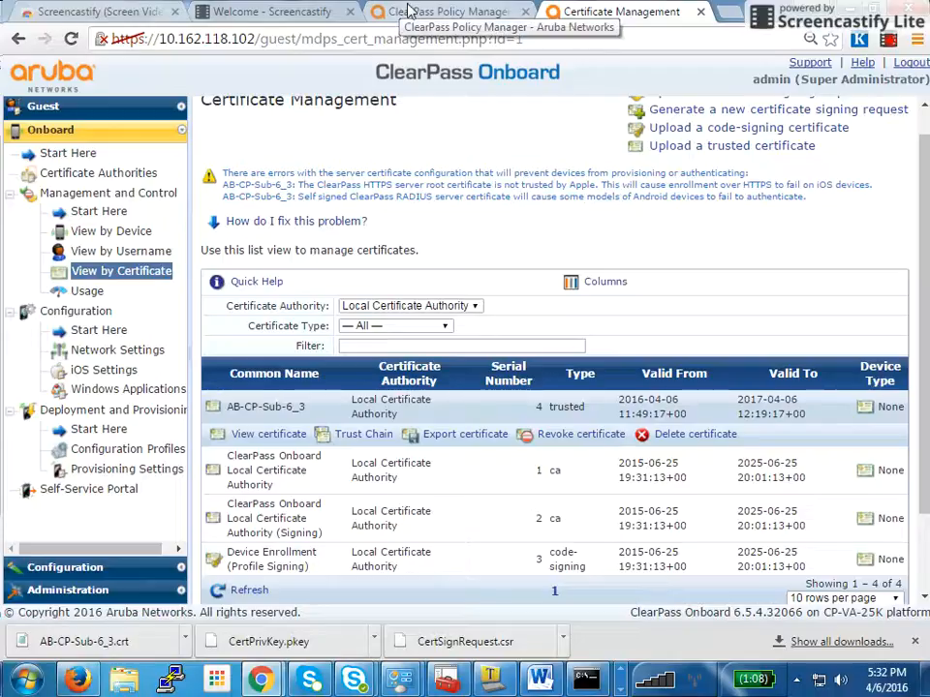
Step: In Policy Manager, start importing a RADIUS server certificate and choose AB-CP-Sub-6_3.crt from the Downloads folder as the certificate file
{"action": "left_click", "coordinate": [440, 11]}
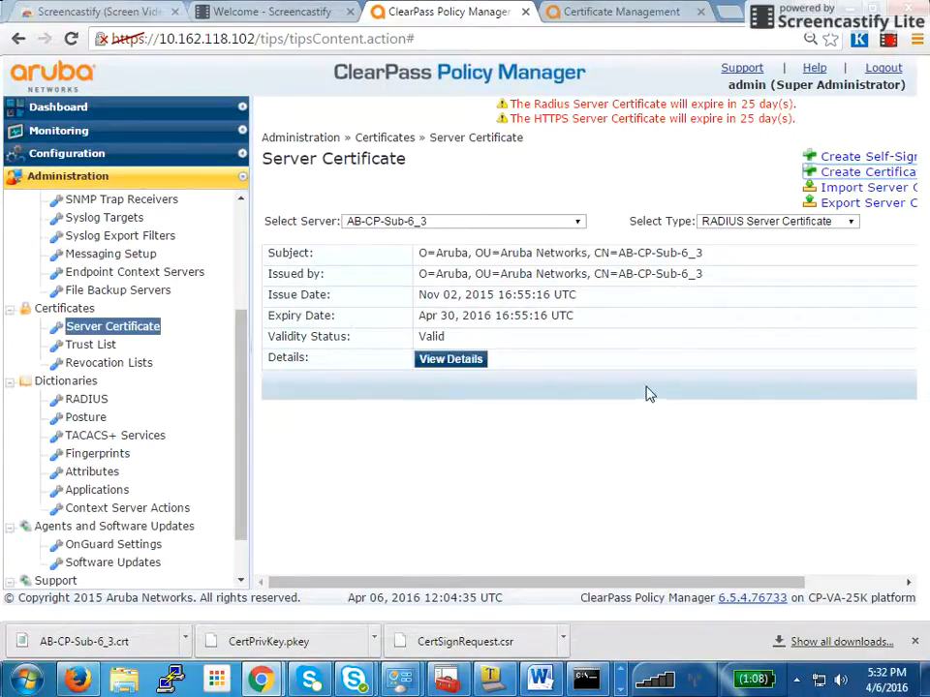
{"action": "left_click_drag", "start_coordinate": [687, 579], "coordinate": [772, 444]}
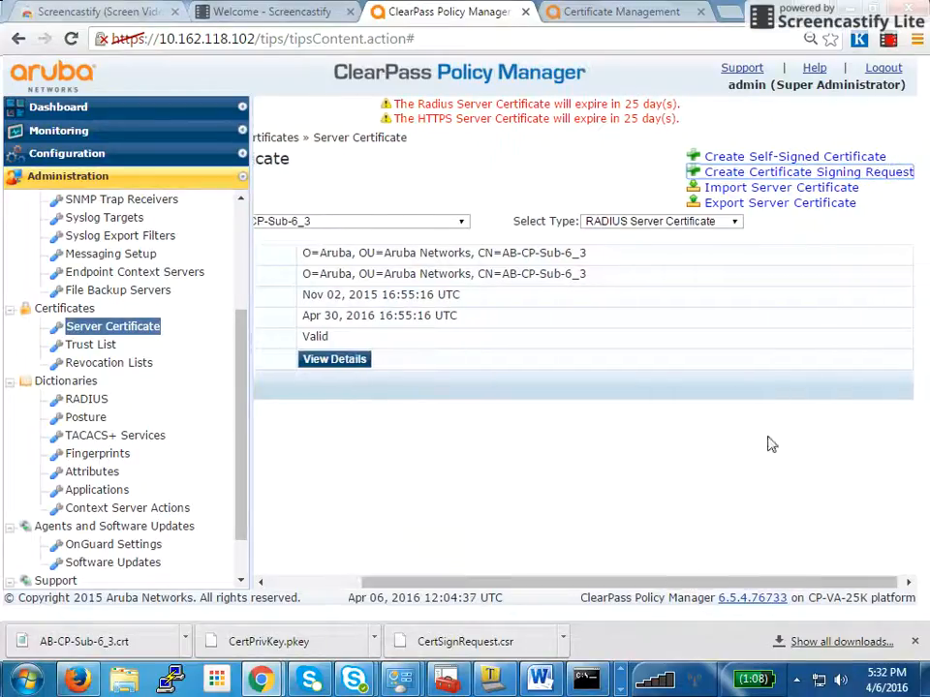
{"action": "left_click", "coordinate": [795, 189]}
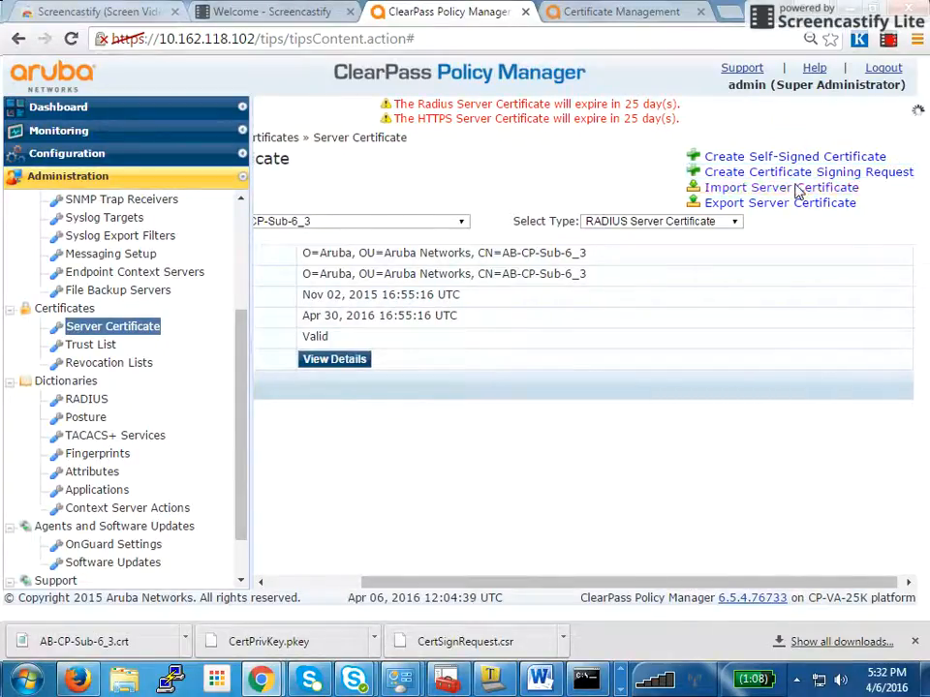
{"action": "left_click", "coordinate": [399, 324]}
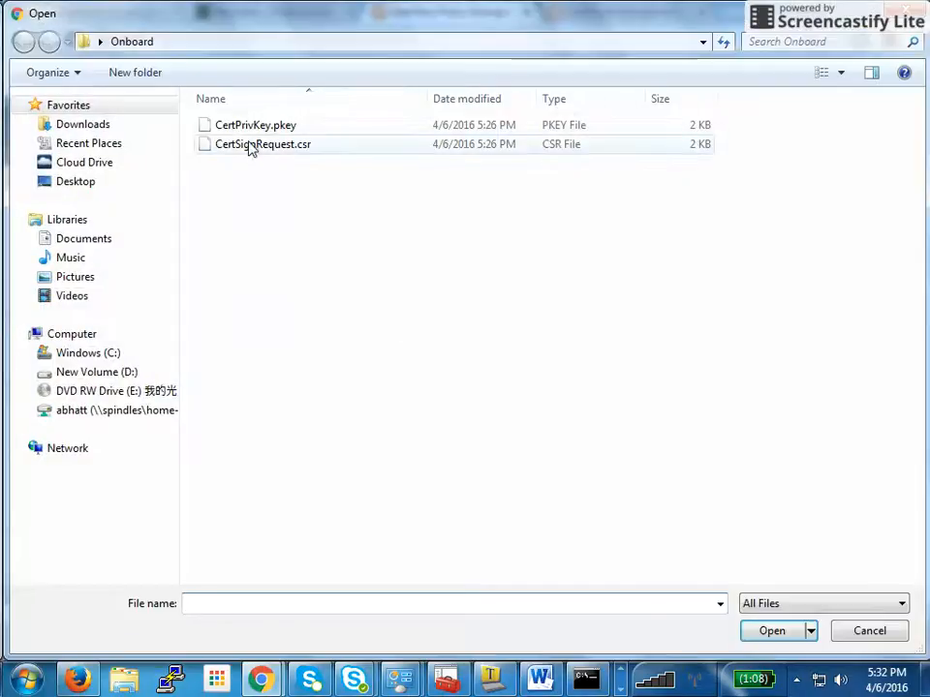
{"action": "left_click", "coordinate": [114, 131]}
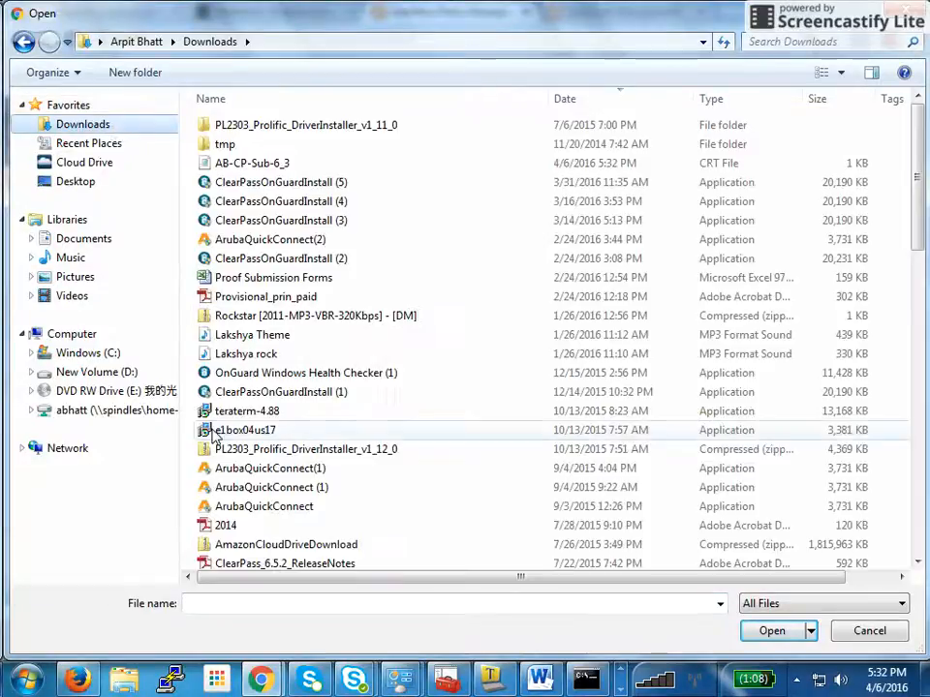
{"action": "left_click", "coordinate": [603, 93]}
{"action": "left_click", "coordinate": [604, 93]}
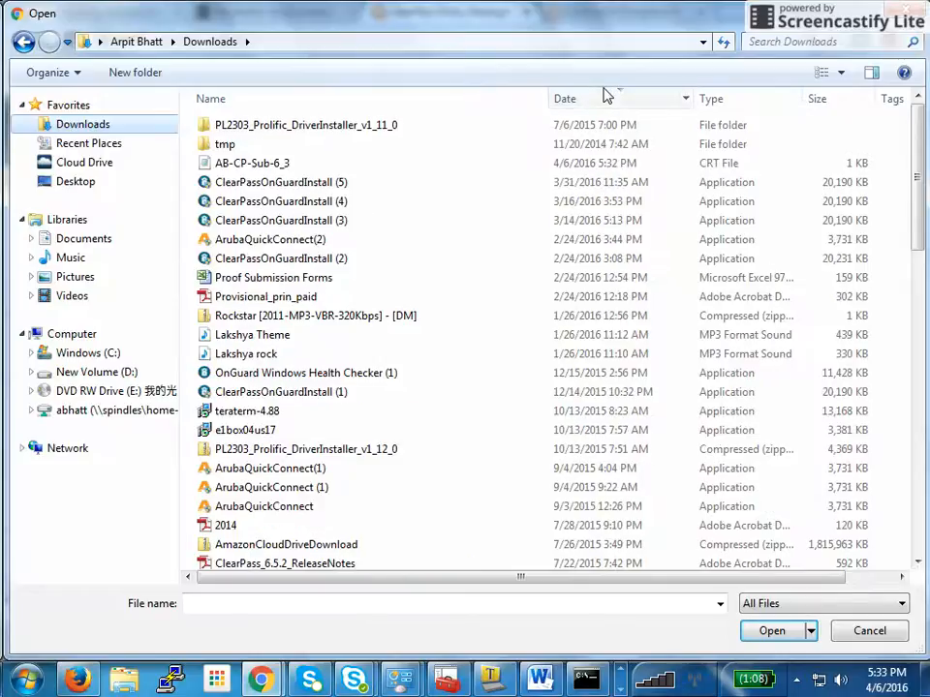
{"action": "left_click", "coordinate": [290, 164]}
{"action": "double_click", "coordinate": [303, 164]}
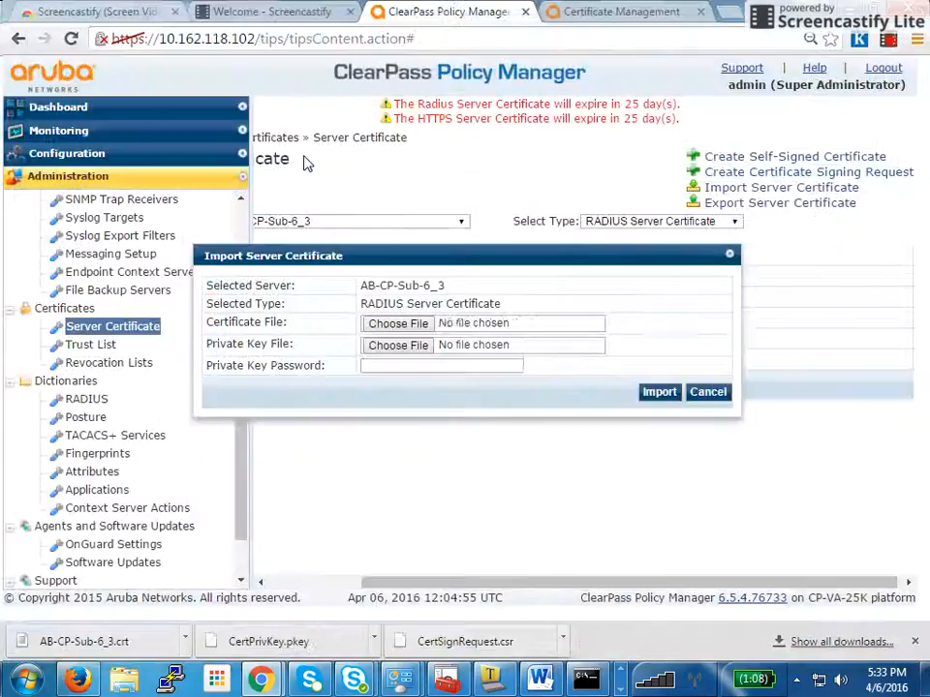
Step: Choose CertPrivKey.pkey from the desktop's Onboard folder as the private key file for the server certificate import
{"action": "left_click", "coordinate": [397, 346]}
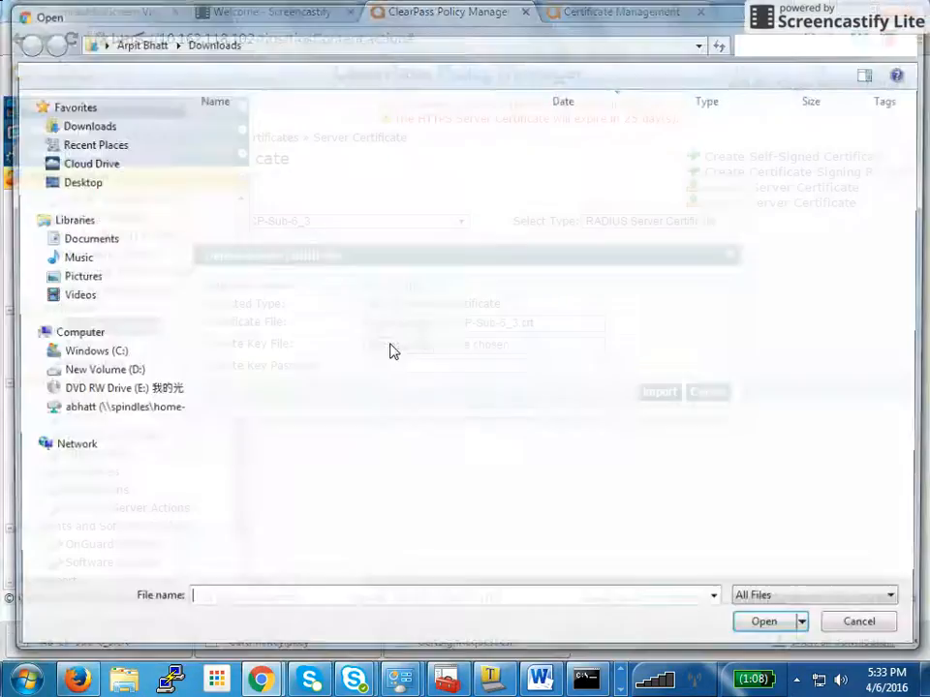
{"action": "left_click", "coordinate": [62, 184]}
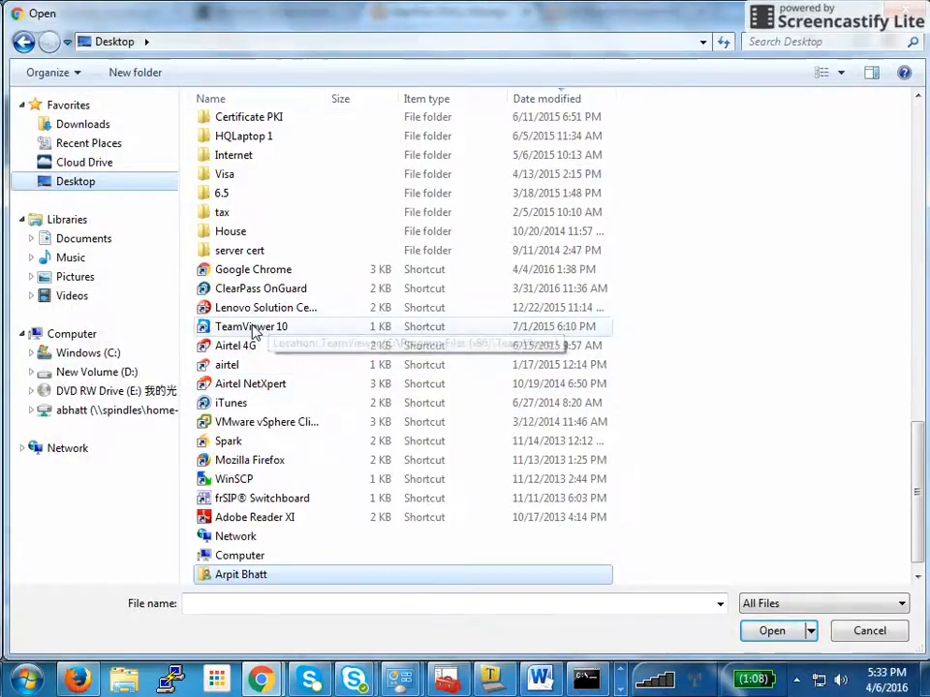
{"action": "left_click", "coordinate": [247, 326]}
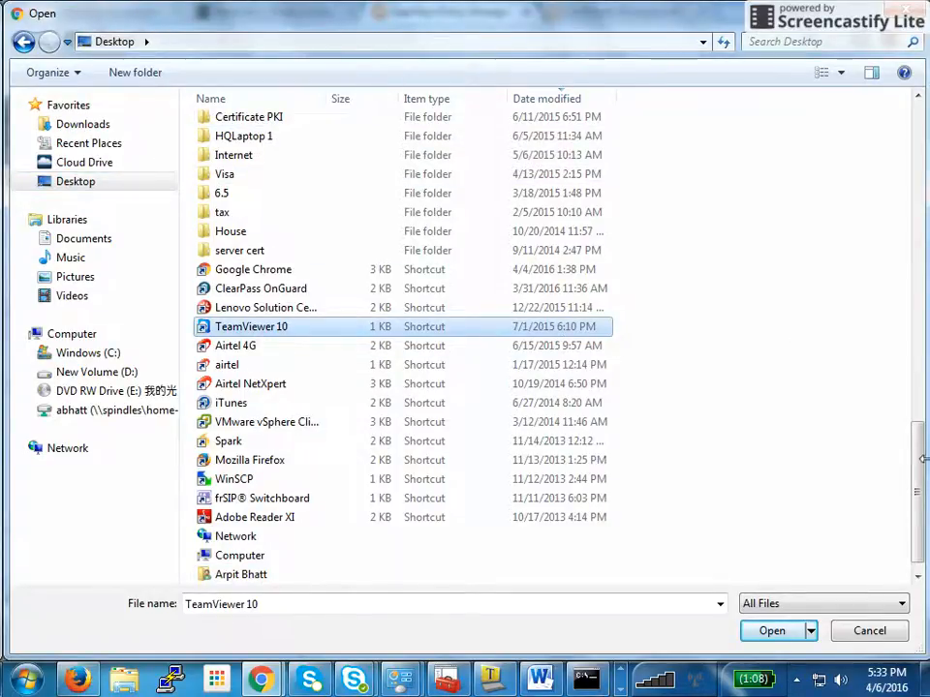
{"action": "scroll", "coordinate": [922, 478], "scroll_direction": "down", "scroll_amount": 1}
{"action": "left_click_drag", "start_coordinate": [923, 479], "coordinate": [920, 343]}
{"action": "double_click", "coordinate": [324, 403]}
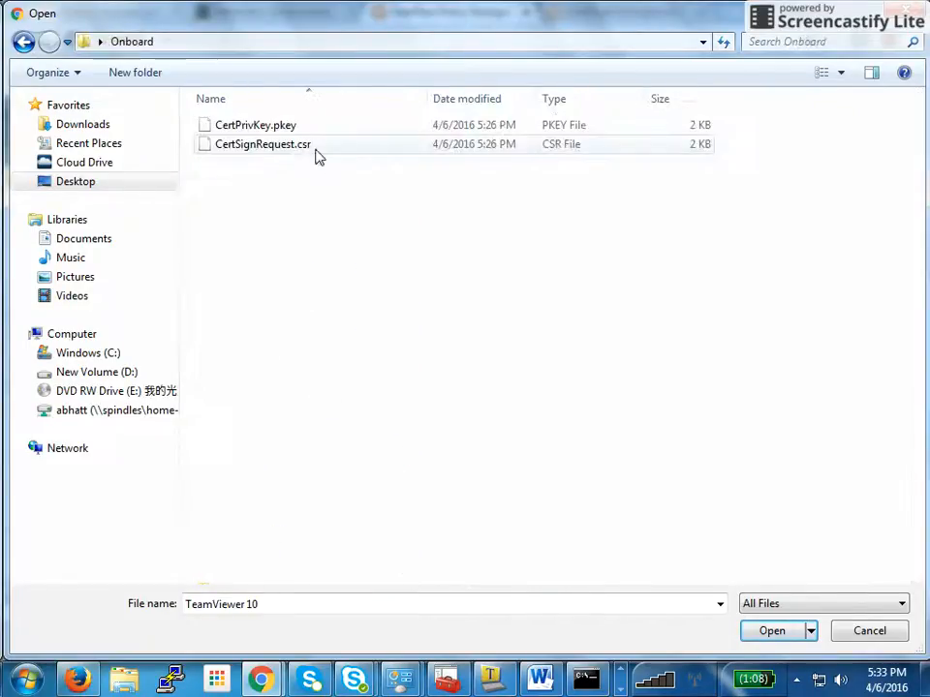
{"action": "double_click", "coordinate": [280, 146]}
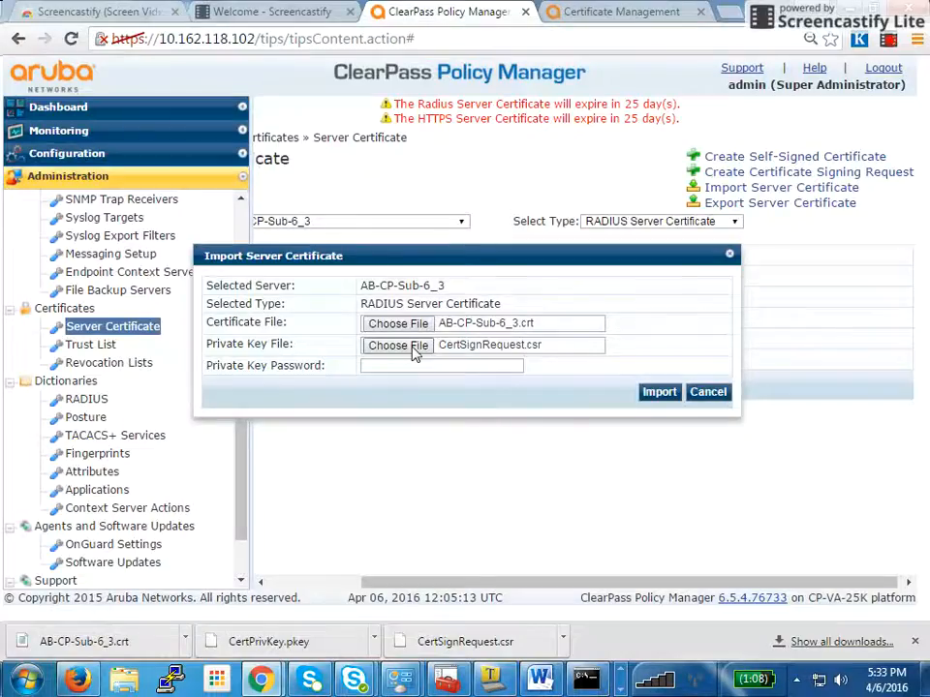
{"action": "left_click", "coordinate": [397, 345]}
{"action": "double_click", "coordinate": [217, 125]}
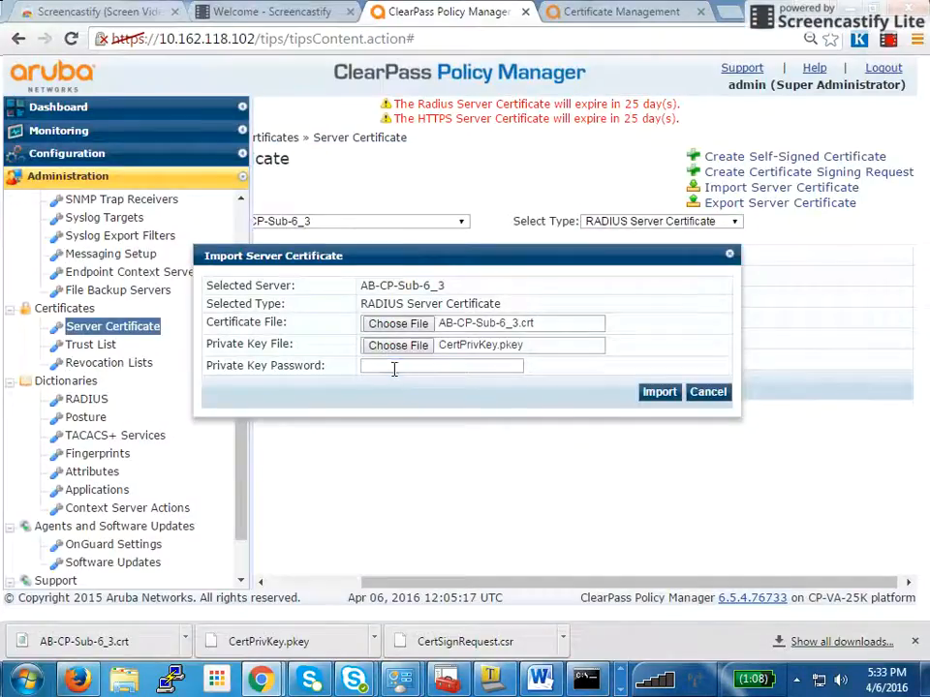
Step: Enter the private key password and import the server certificate
{"action": "left_click", "coordinate": [395, 369]}
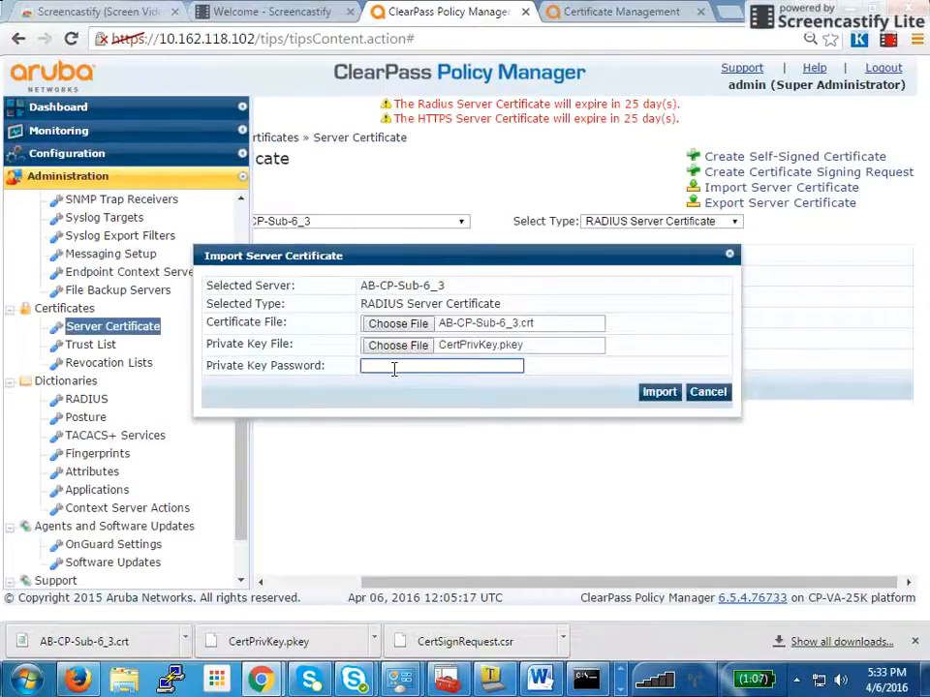
{"action": "type", "text": "•••••"}
{"action": "left_click", "coordinate": [643, 396]}
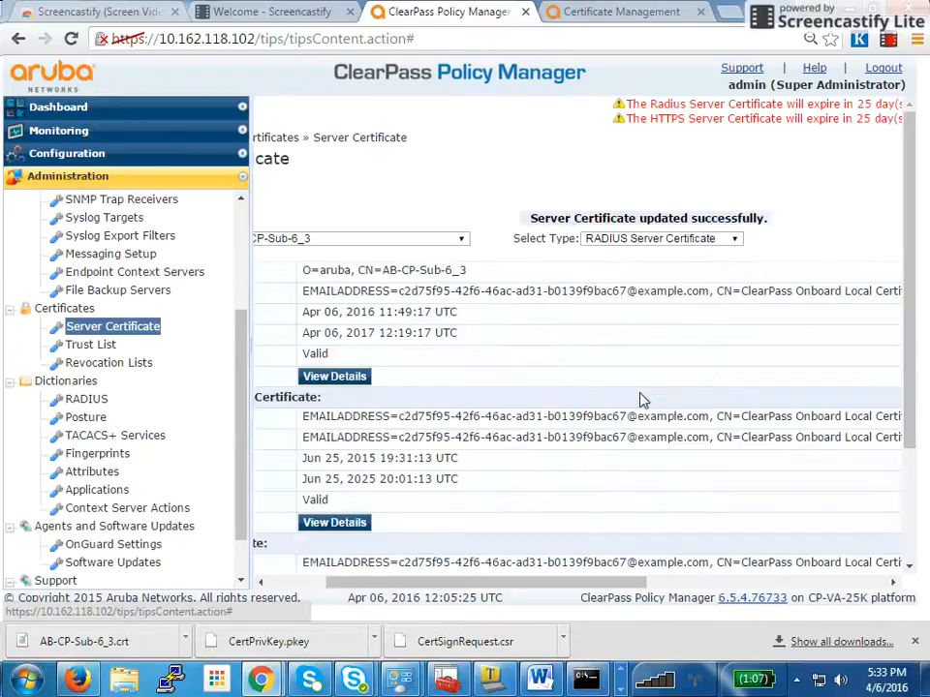
Step: Review the imported RADIUS server certificate's subject and its intermediate and root CA certificates
{"action": "left_click_drag", "start_coordinate": [407, 583], "coordinate": [334, 584]}
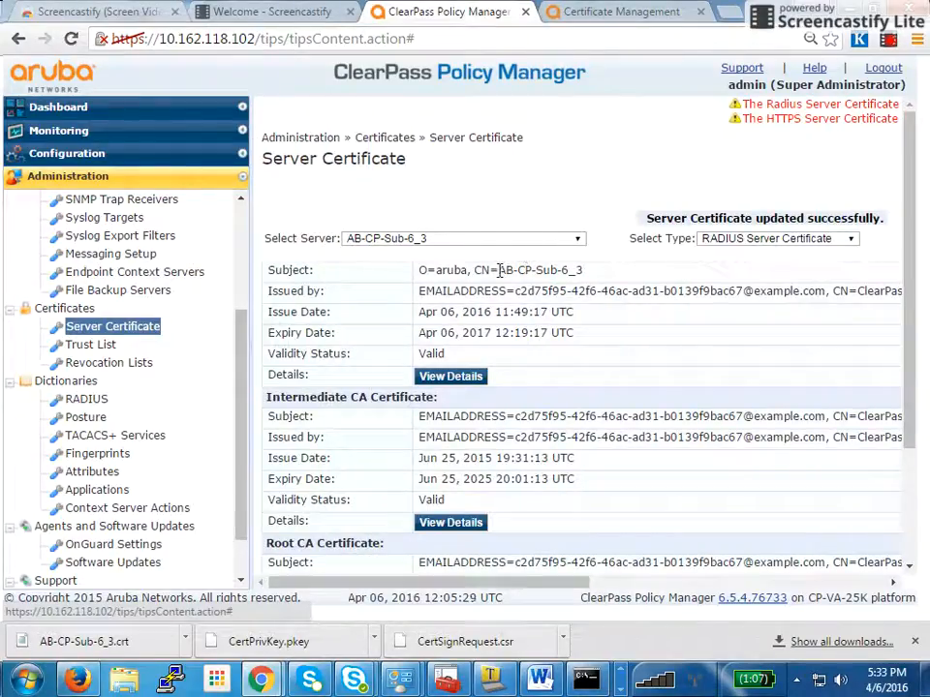
{"action": "left_click_drag", "start_coordinate": [482, 270], "coordinate": [587, 270]}
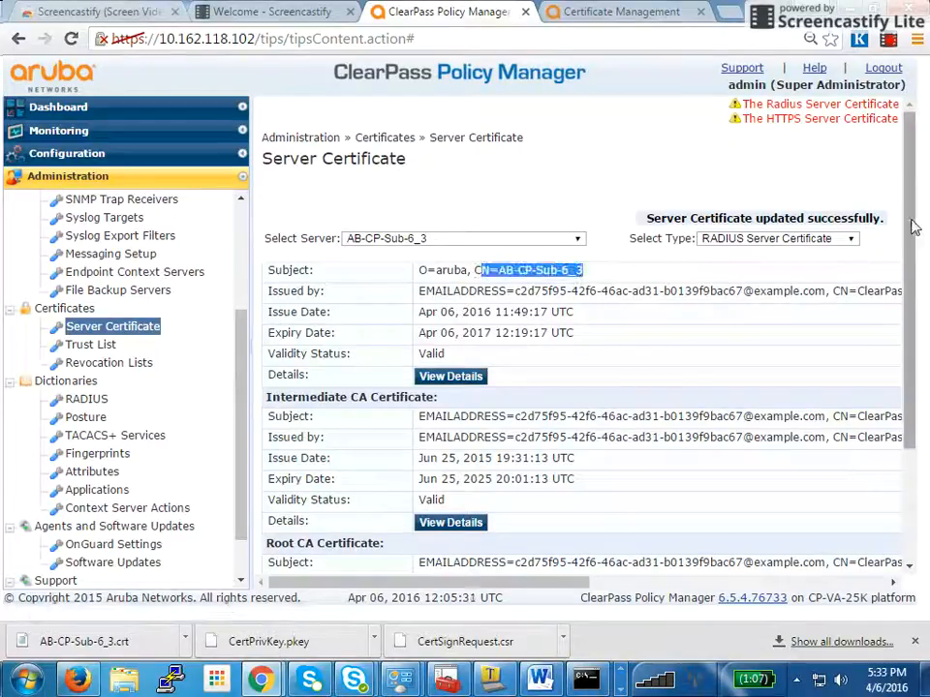
{"action": "scroll", "coordinate": [899, 227], "scroll_direction": "down", "scroll_amount": 3}
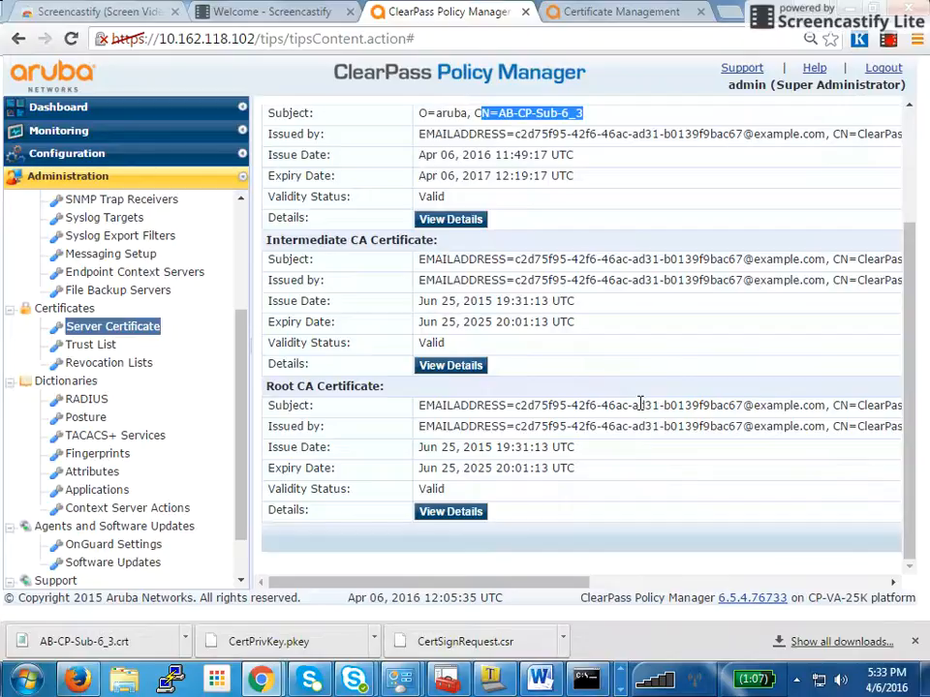
{"action": "scroll", "coordinate": [668, 126], "scroll_direction": "up", "scroll_amount": 3}
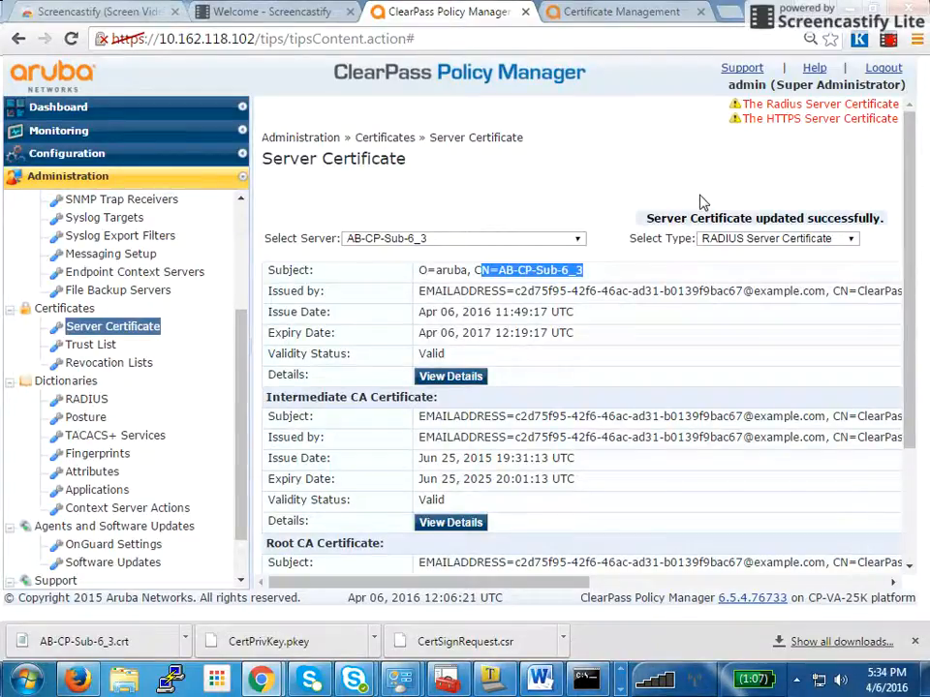
Step: Switch to ClearPass Onboard, open Provisioning Settings and expand the Local Device Provisioning entry's actions
{"action": "left_click", "coordinate": [621, 10]}
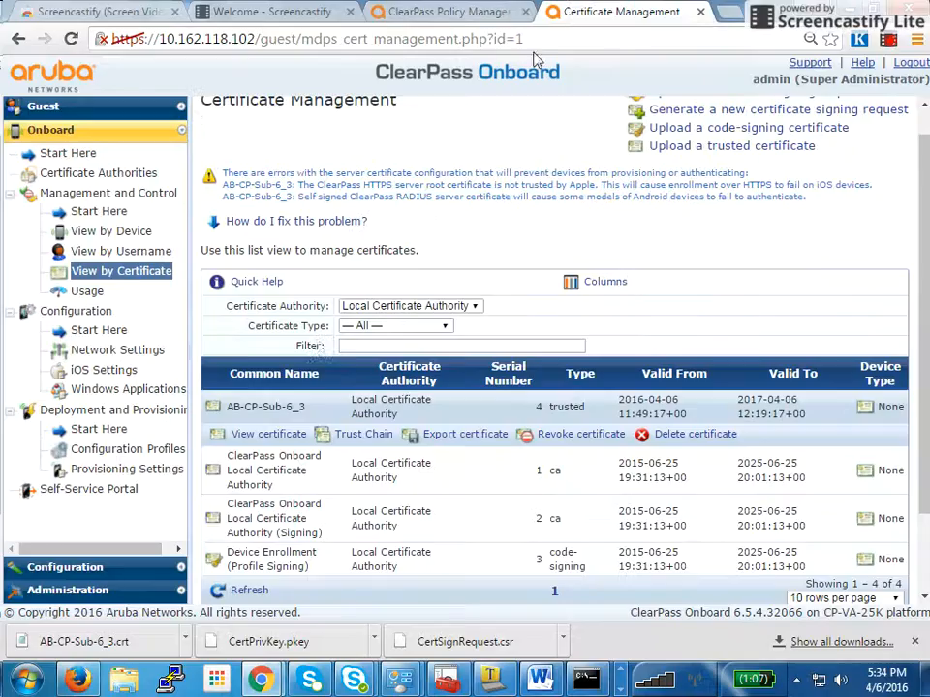
{"action": "left_click", "coordinate": [94, 578]}
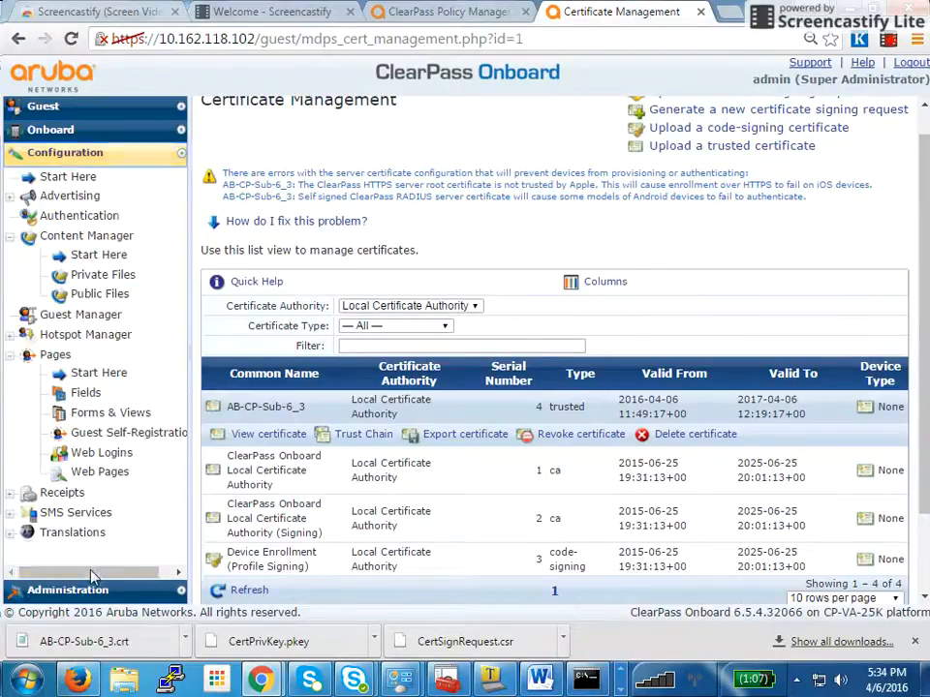
{"action": "left_click", "coordinate": [111, 138]}
{"action": "left_click", "coordinate": [58, 468]}
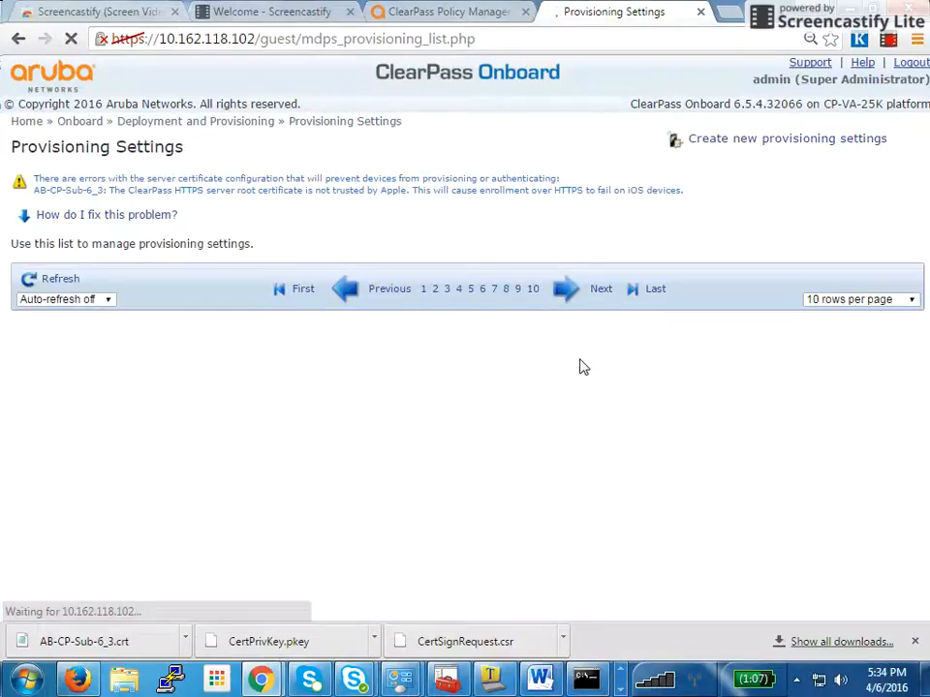
{"action": "left_click", "coordinate": [469, 289]}
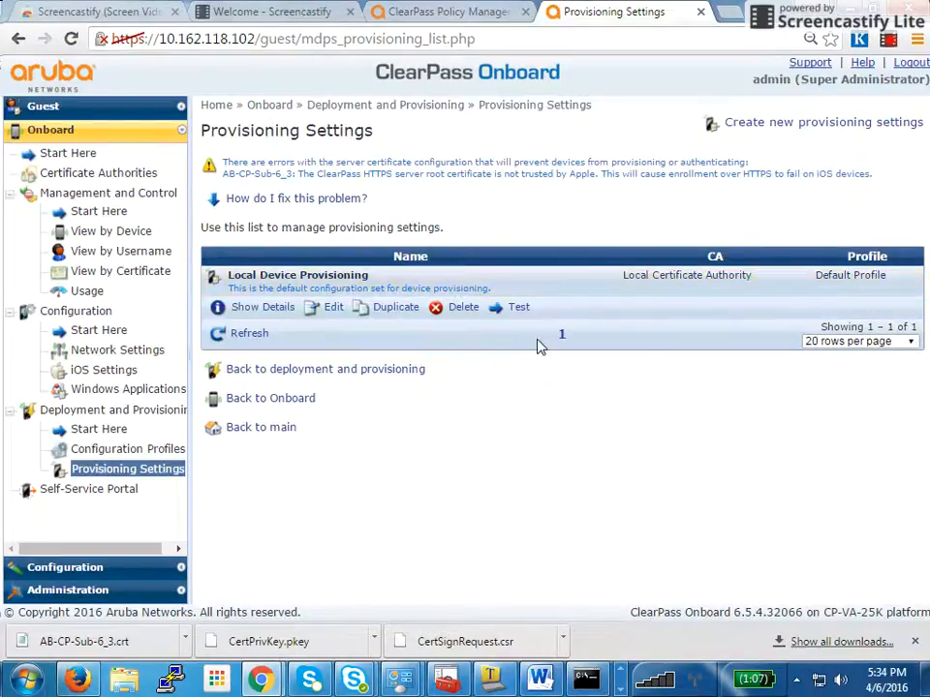
Step: Launch the test page for Local Device Provisioning and examine its address and the device registration login form
{"action": "left_click", "coordinate": [515, 306]}
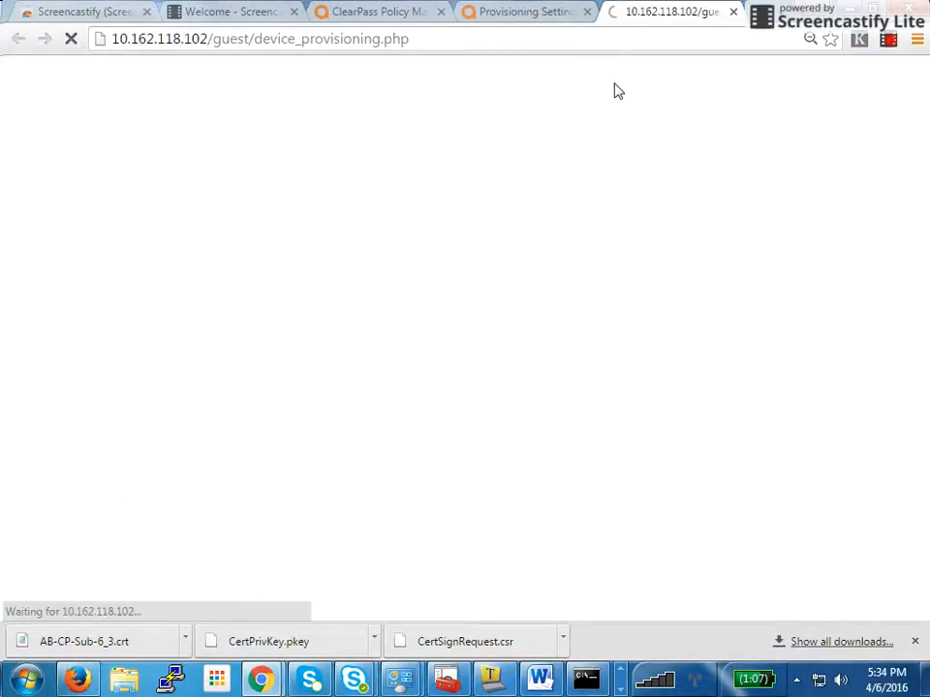
{"action": "left_click", "coordinate": [530, 11]}
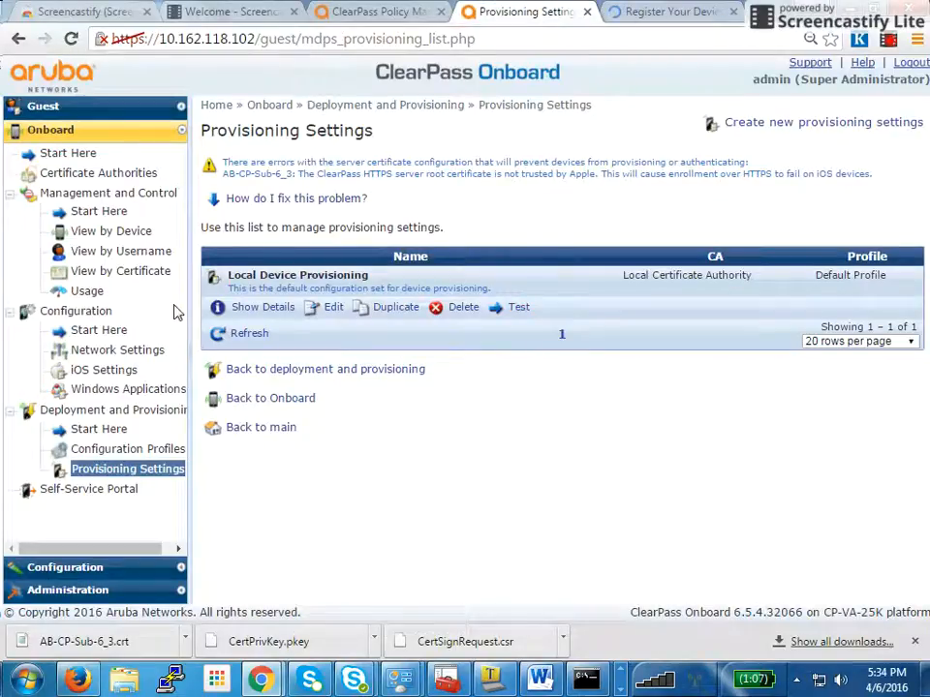
{"action": "left_click", "coordinate": [643, 16]}
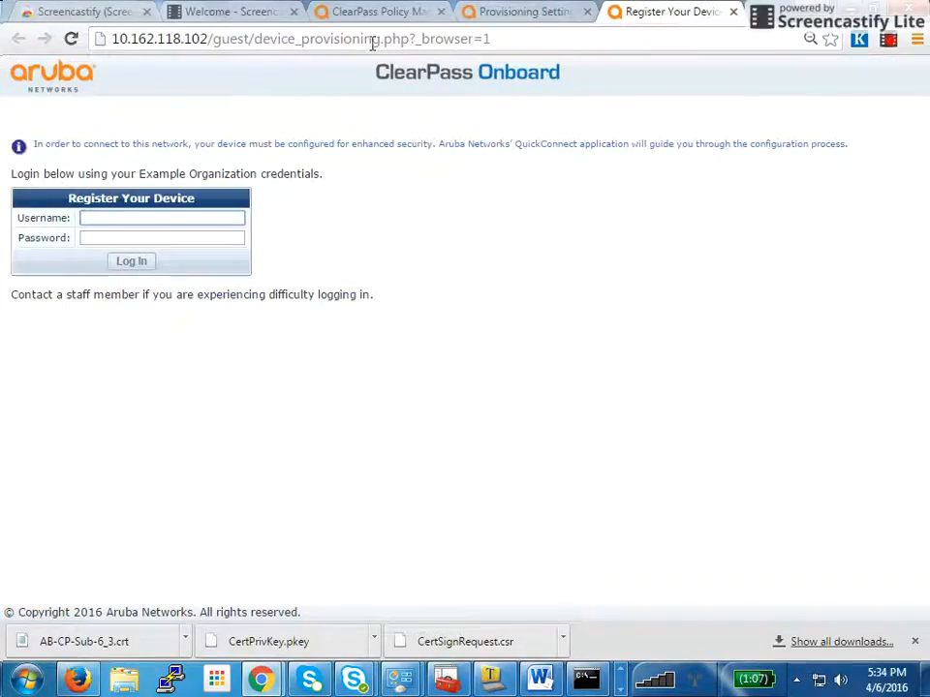
{"action": "left_click_drag", "start_coordinate": [408, 39], "coordinate": [87, 31]}
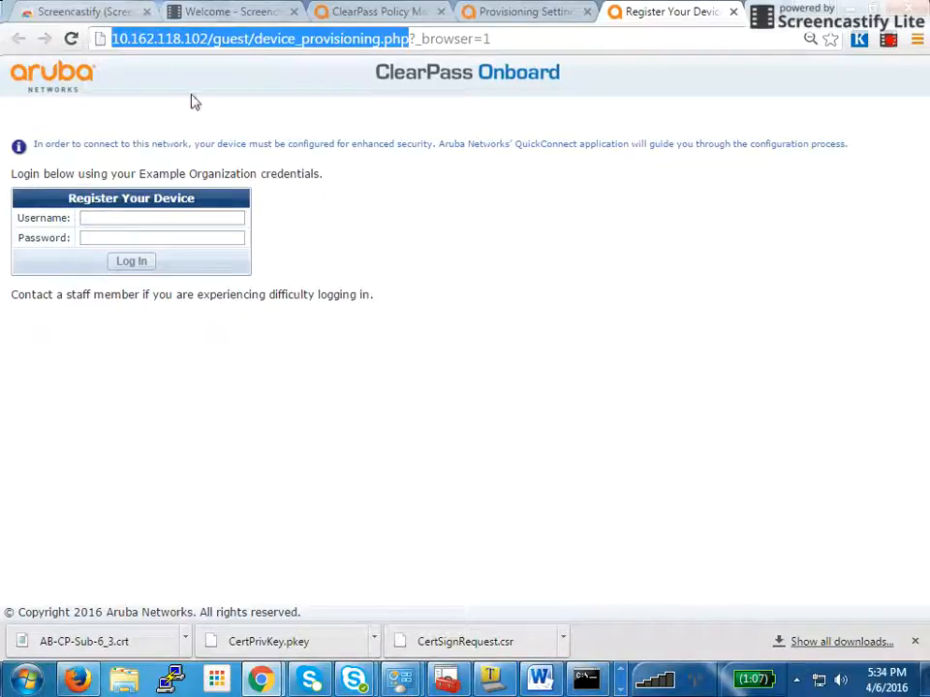
{"action": "left_click", "coordinate": [152, 217]}
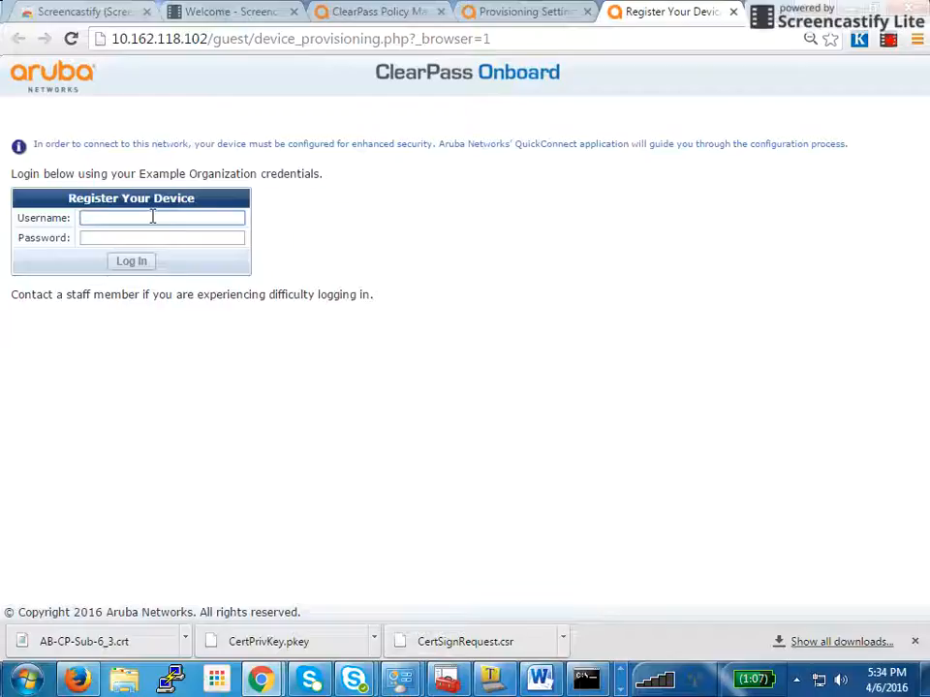
Step: Switch back to Policy Manager and examine the list of configured services
{"action": "left_click", "coordinate": [387, 8]}
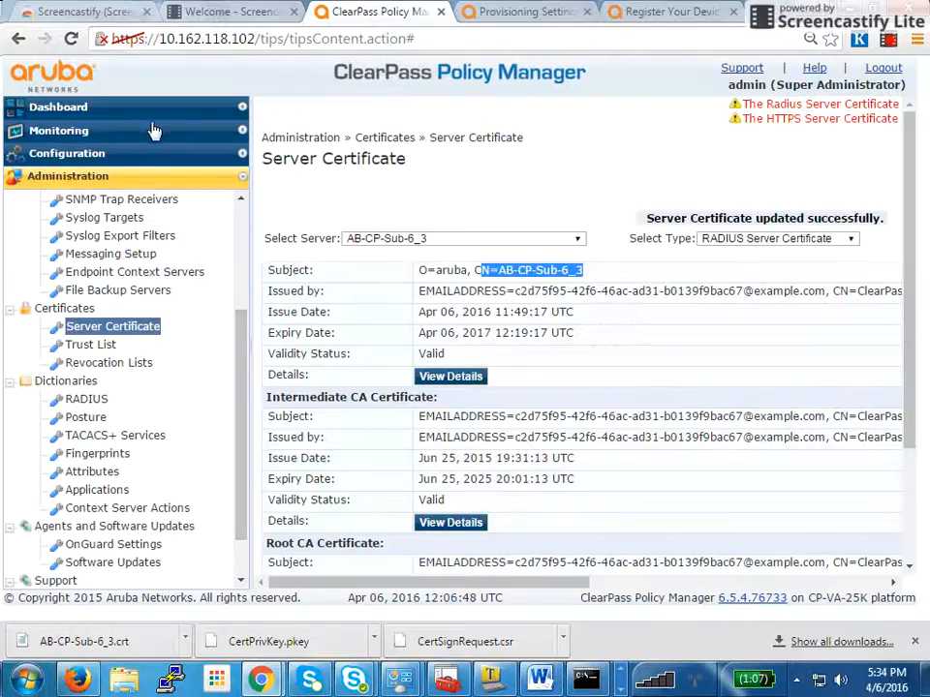
{"action": "left_click", "coordinate": [110, 160]}
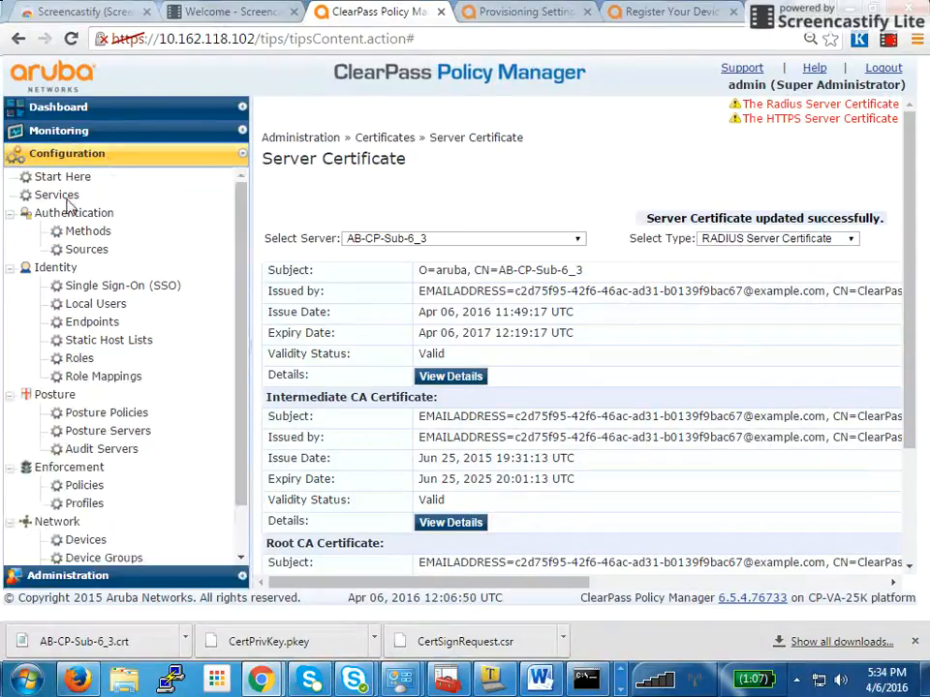
{"action": "left_click", "coordinate": [64, 197]}
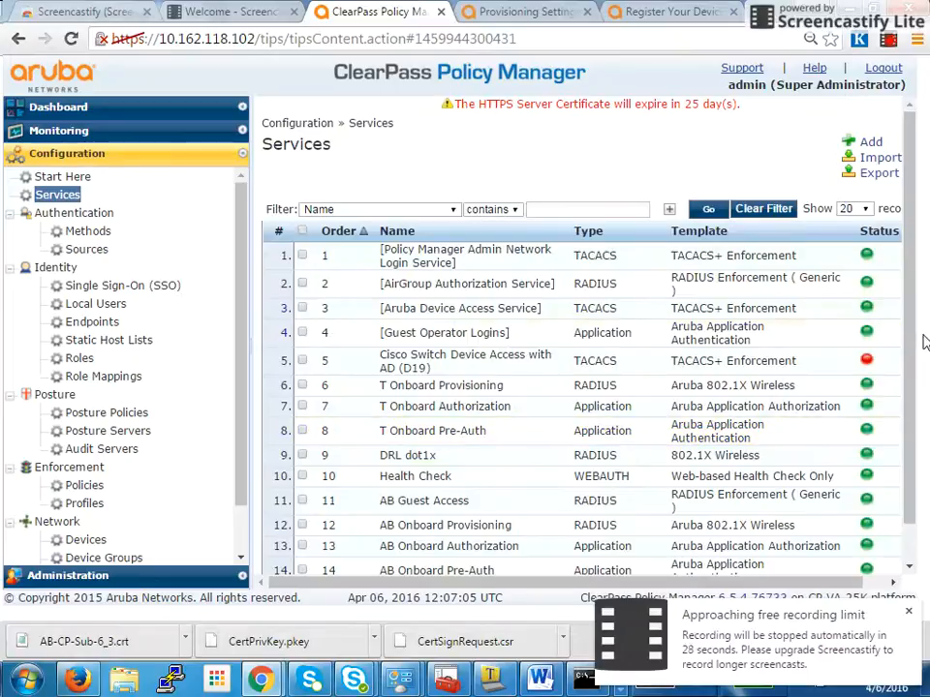
{"action": "scroll", "coordinate": [916, 373], "scroll_direction": "down", "scroll_amount": 1}
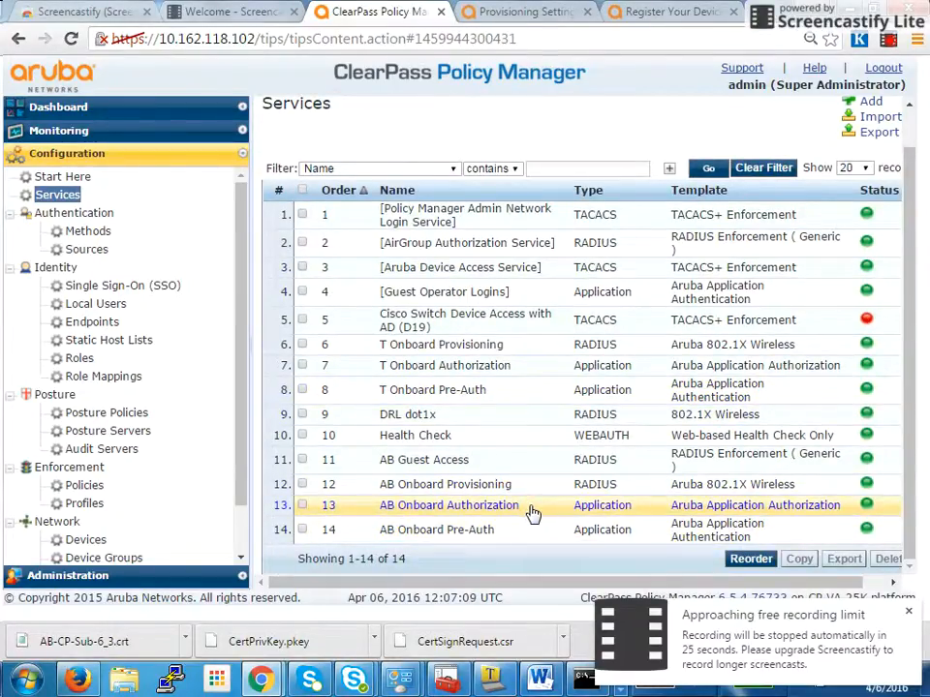
Step: Review the service rule and authorization settings of AB Onboard Authorization, and return to Onboard's Provisioning Settings
{"action": "left_click", "coordinate": [502, 513]}
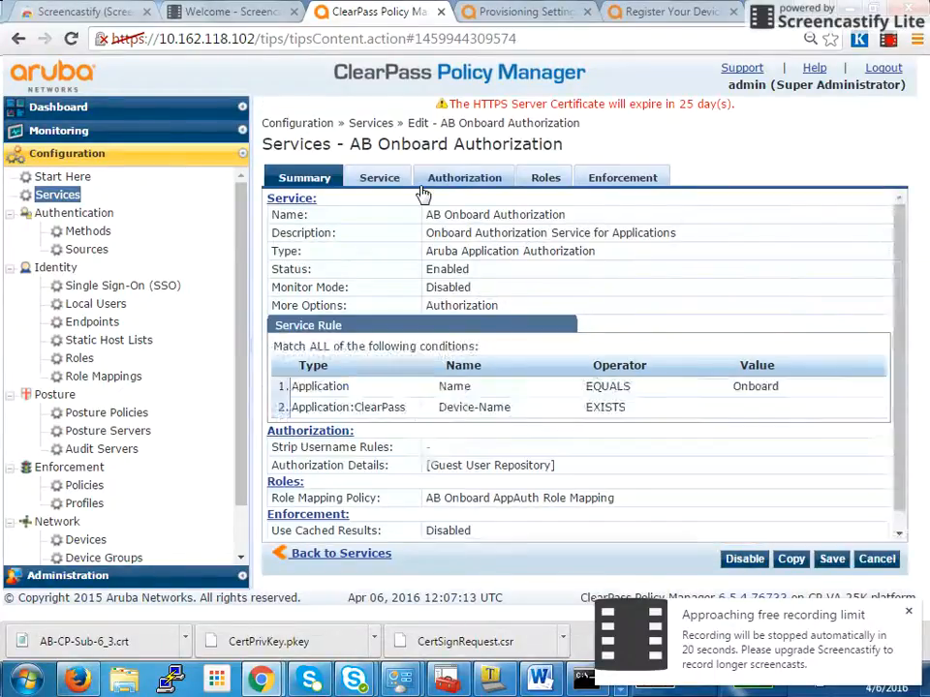
{"action": "left_click", "coordinate": [429, 184]}
{"action": "left_click", "coordinate": [405, 184]}
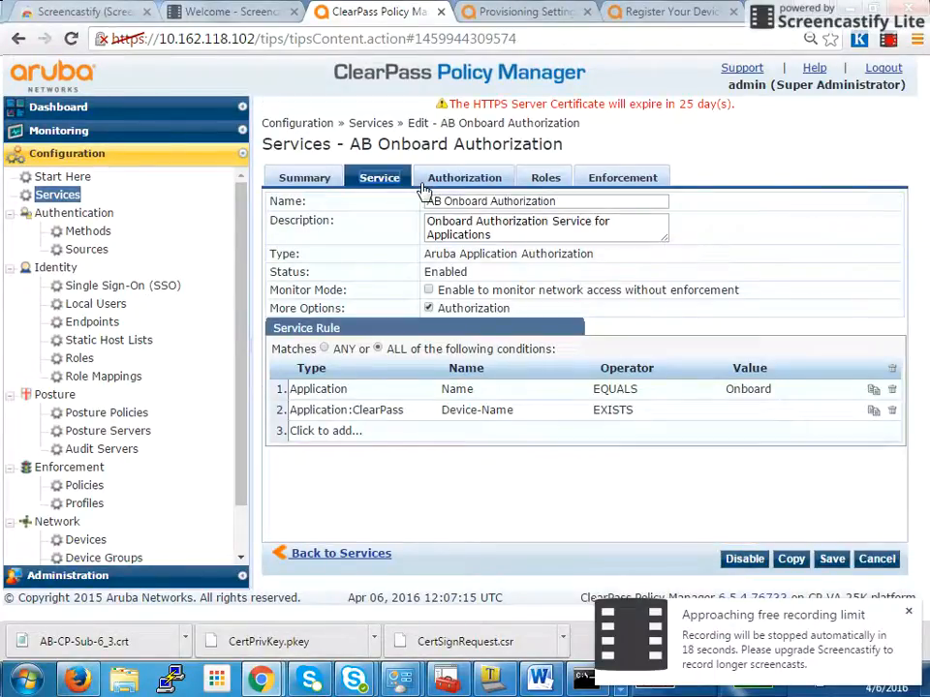
{"action": "left_click", "coordinate": [422, 188]}
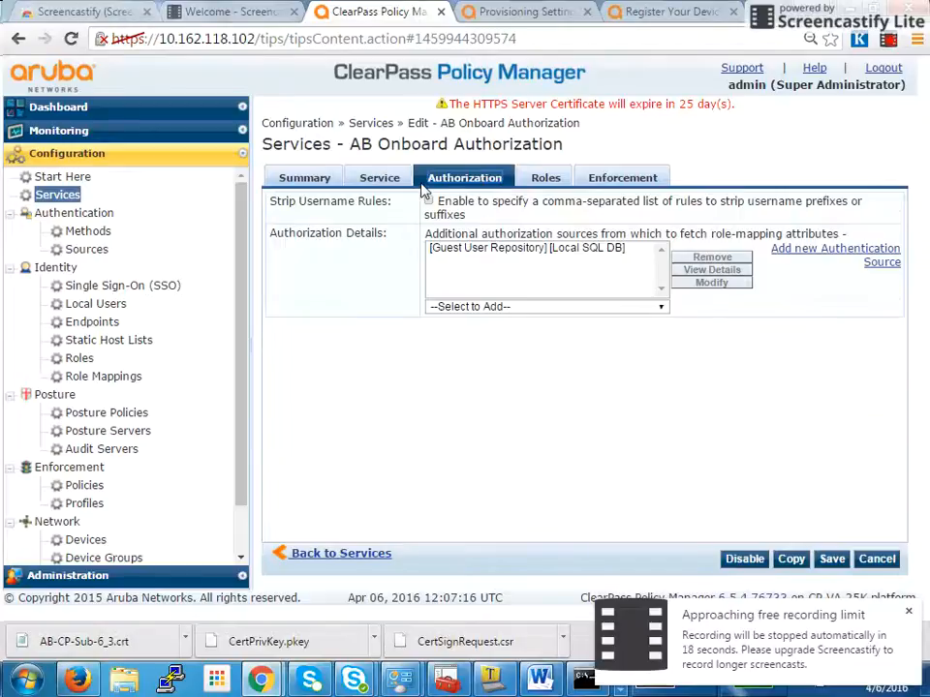
{"action": "left_click", "coordinate": [64, 196]}
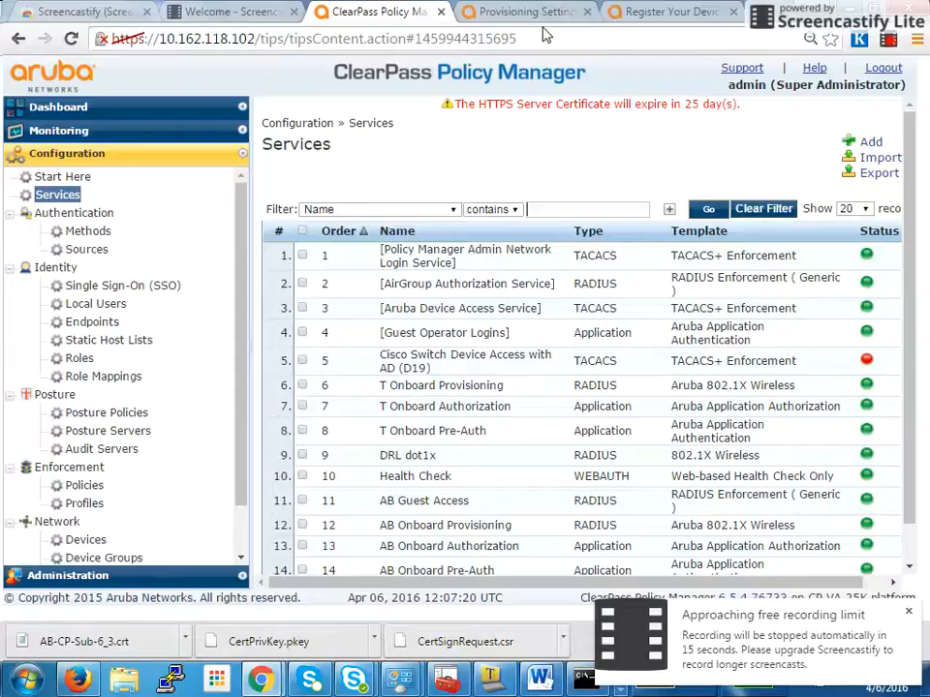
{"action": "left_click", "coordinate": [532, 12]}
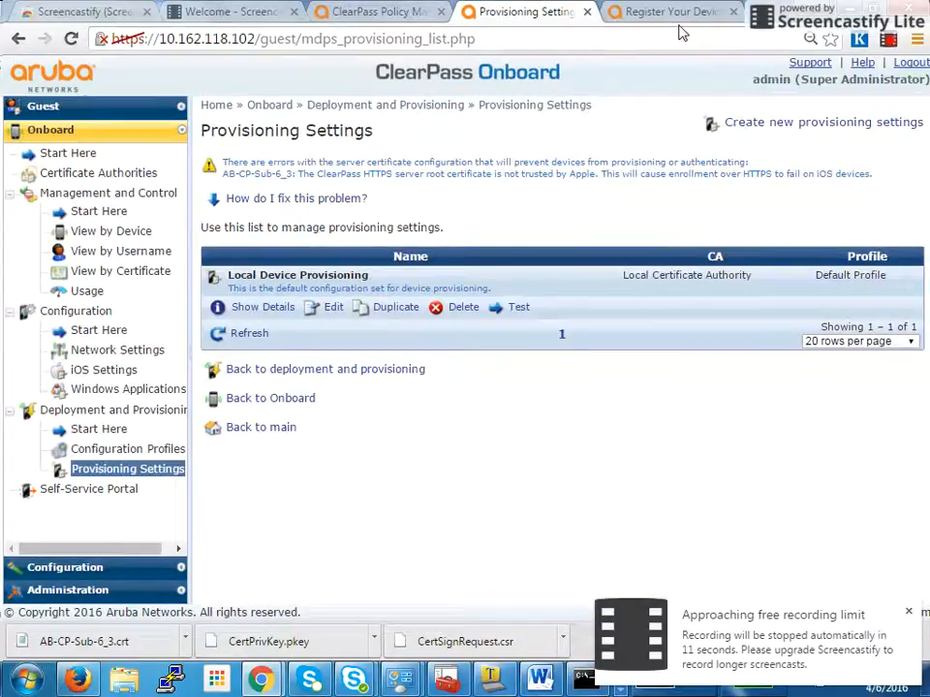